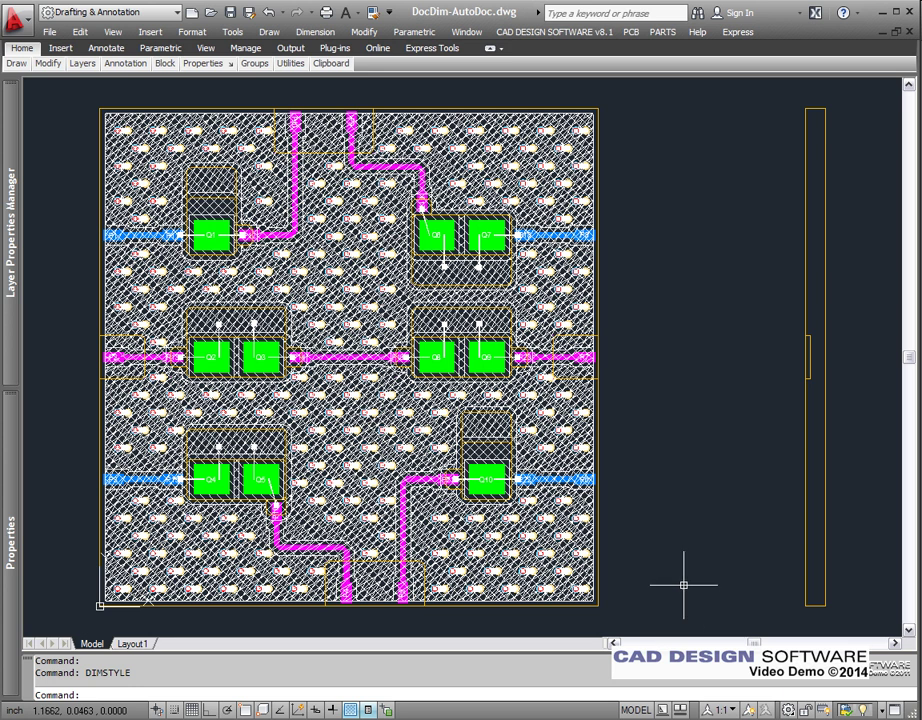
Step: Review the Linear_No_Tolerance dimension style's settings, from lines, arrows and text through fit, units and tolerances
click(315, 36)
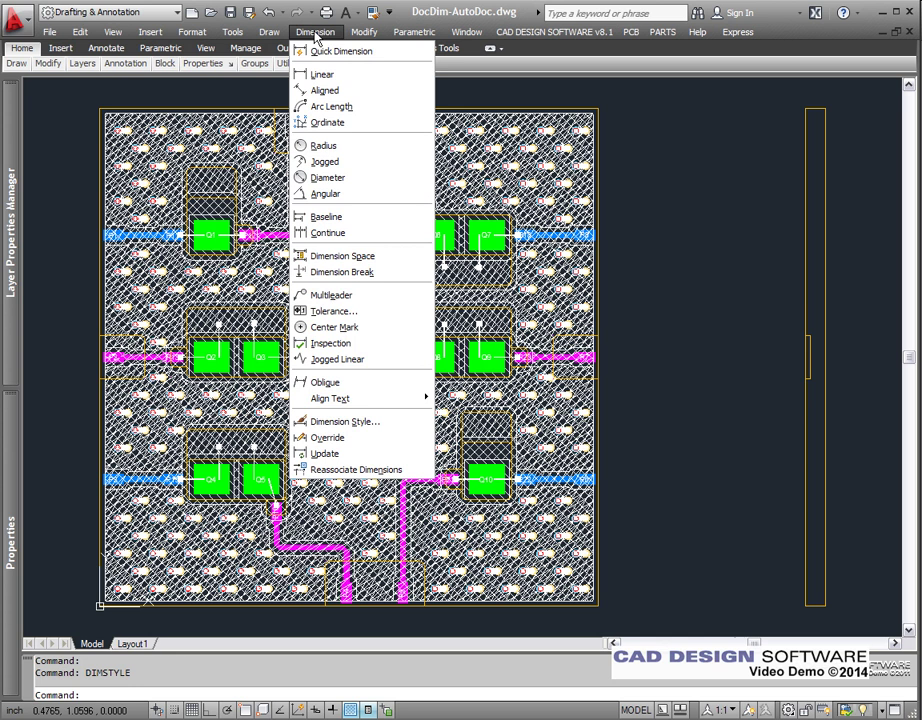
click(332, 424)
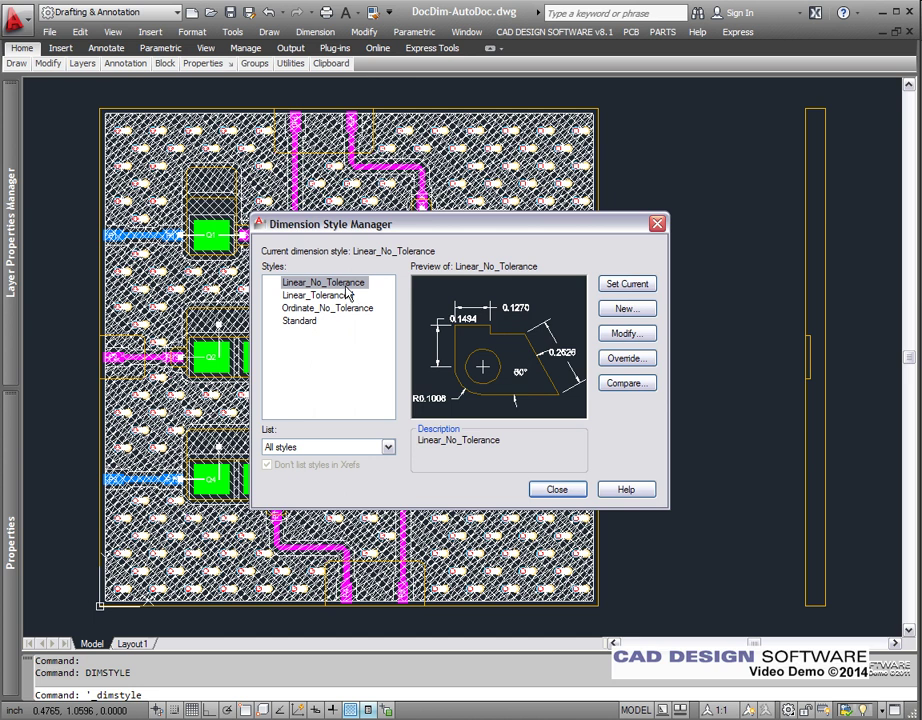
click(645, 341)
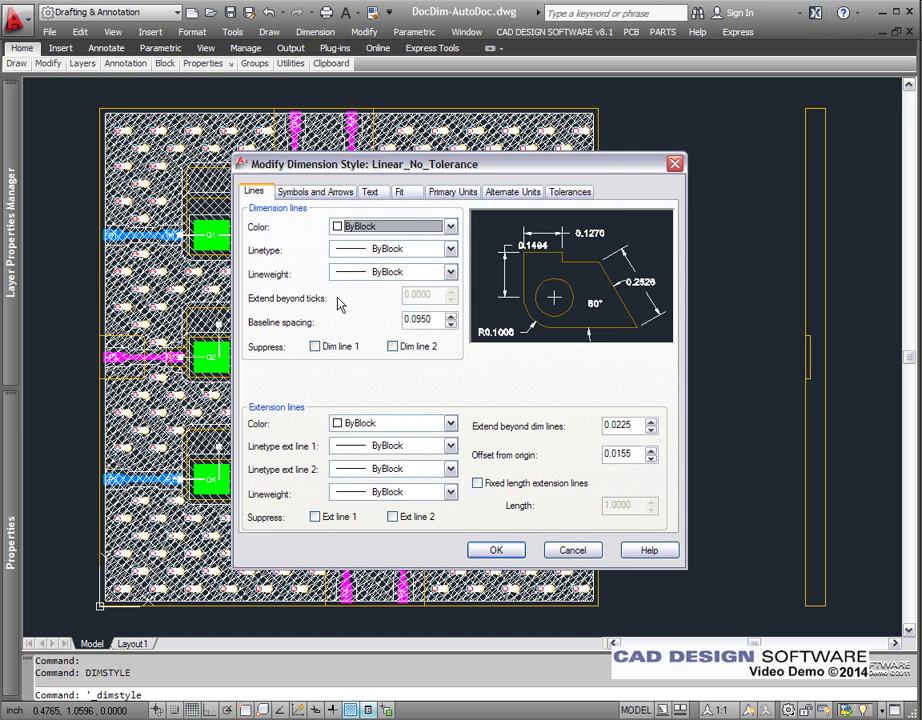
click(300, 193)
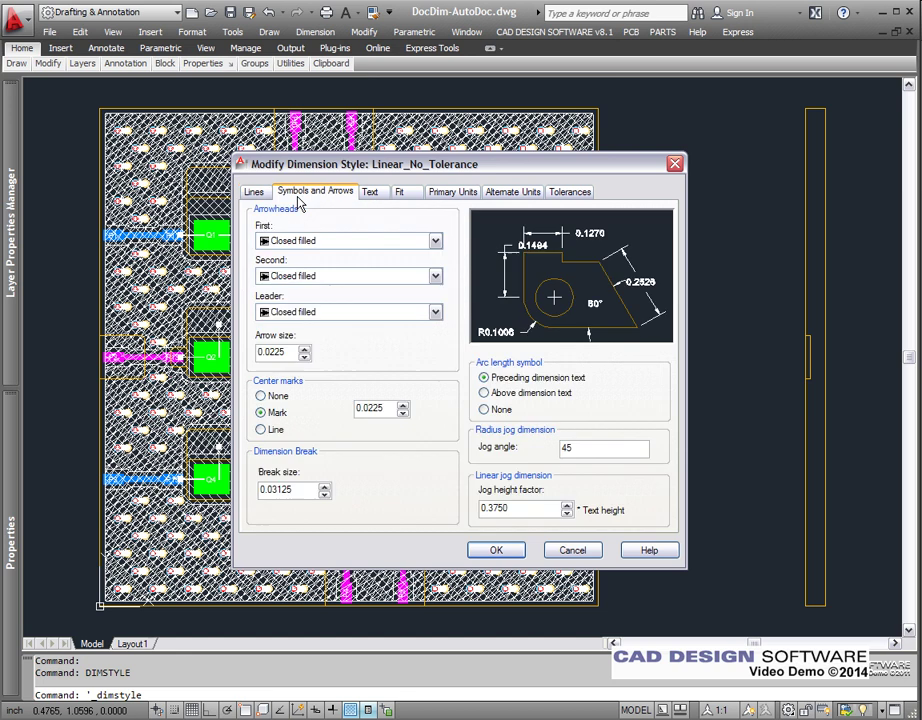
click(372, 193)
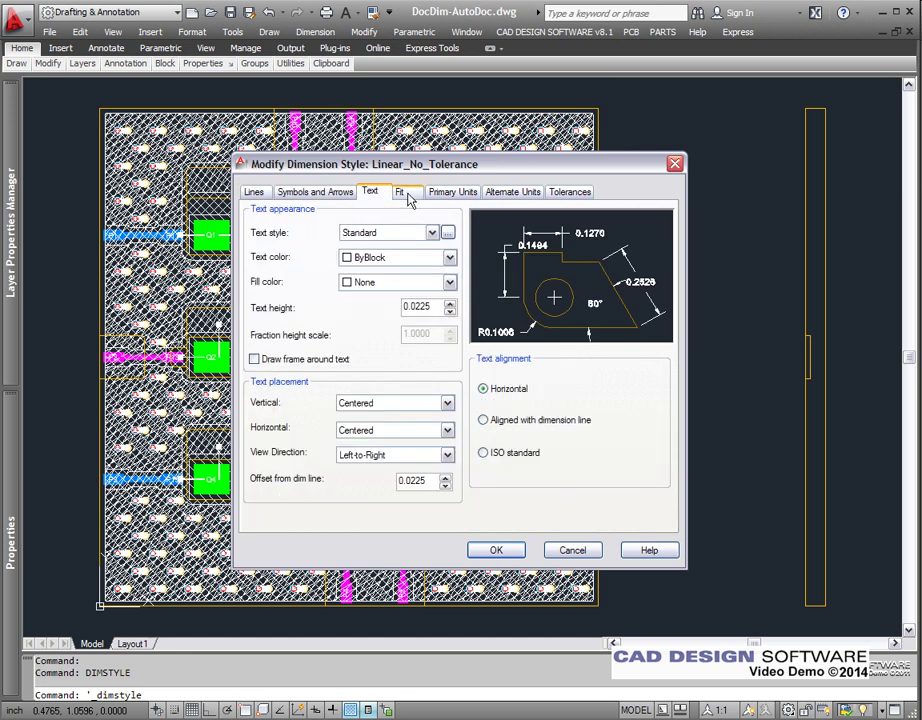
click(409, 196)
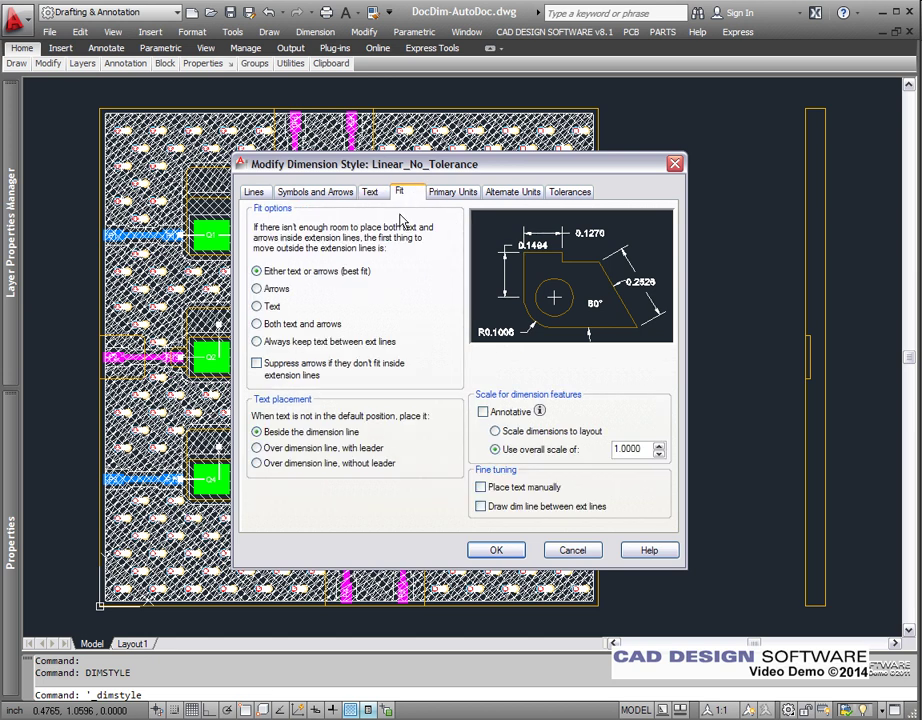
click(453, 195)
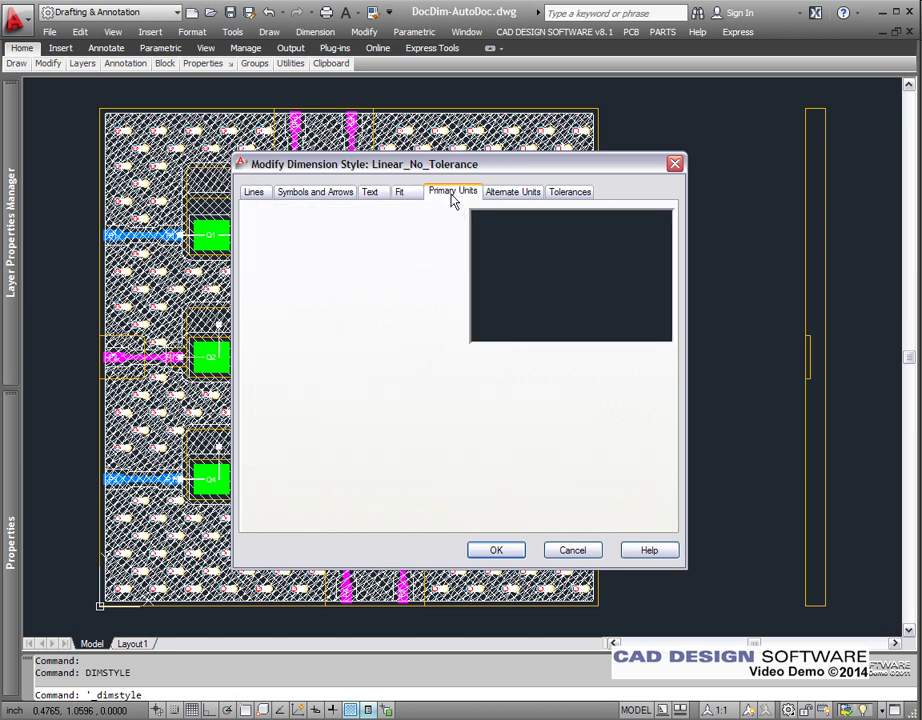
click(511, 193)
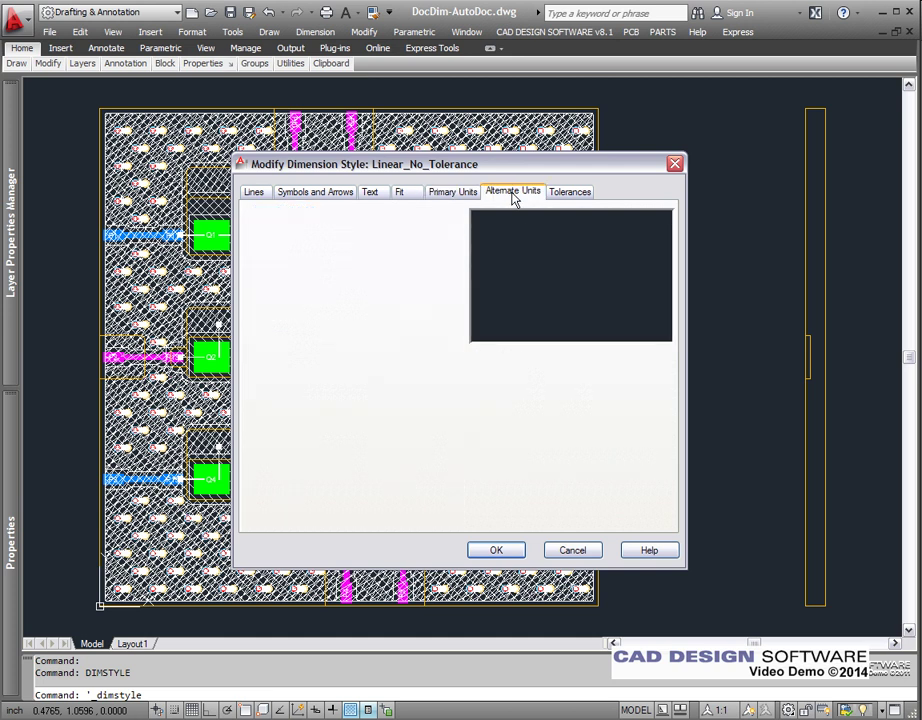
click(570, 195)
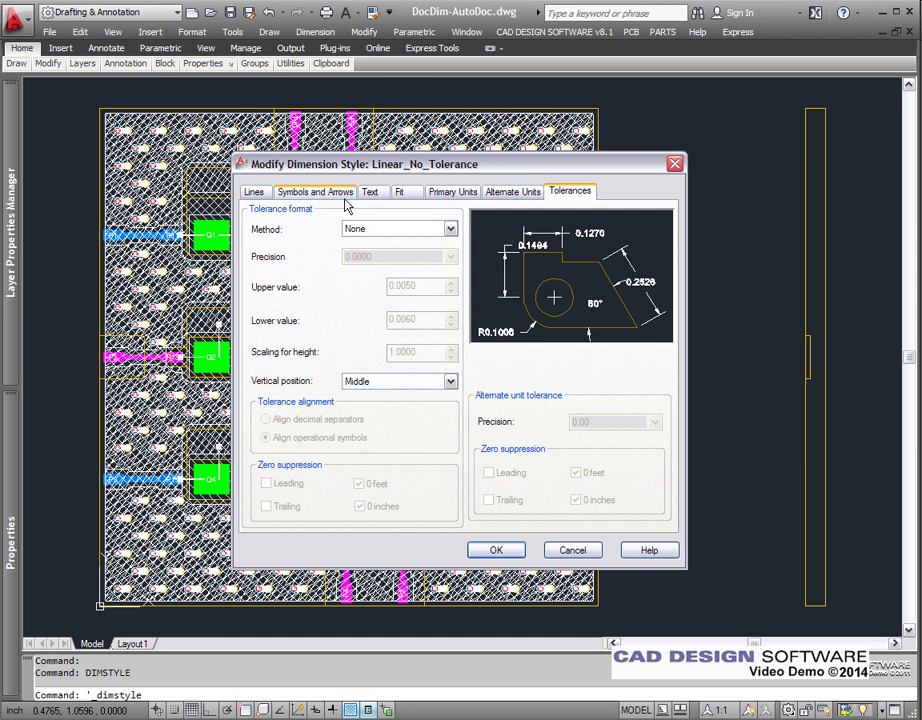
click(497, 550)
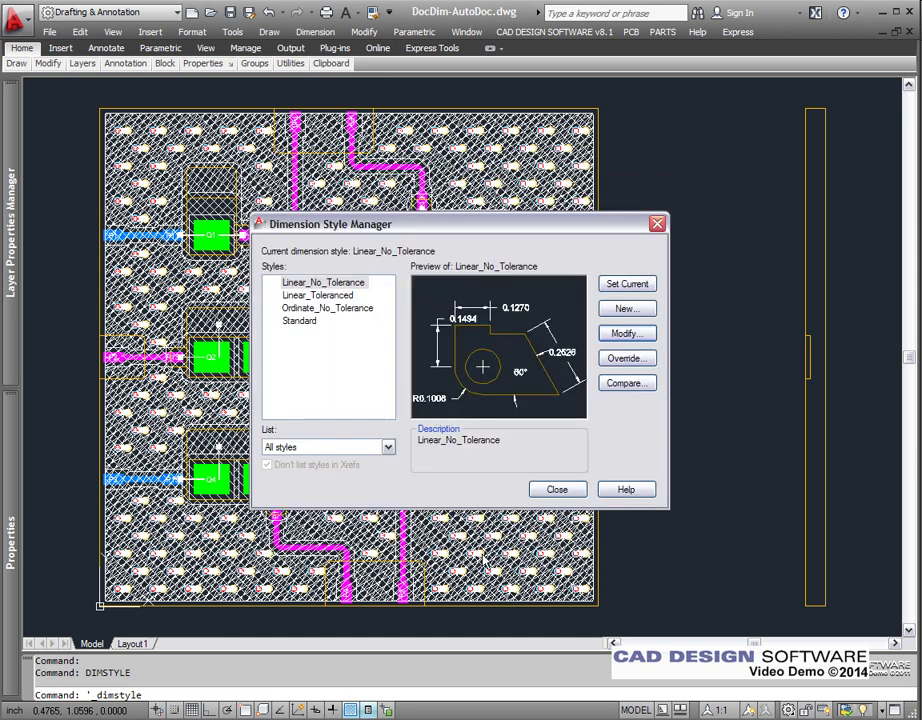
Step: Review every settings category of the Linear_Toleranced dimension style, including its deviation tolerance format
click(318, 295)
click(628, 337)
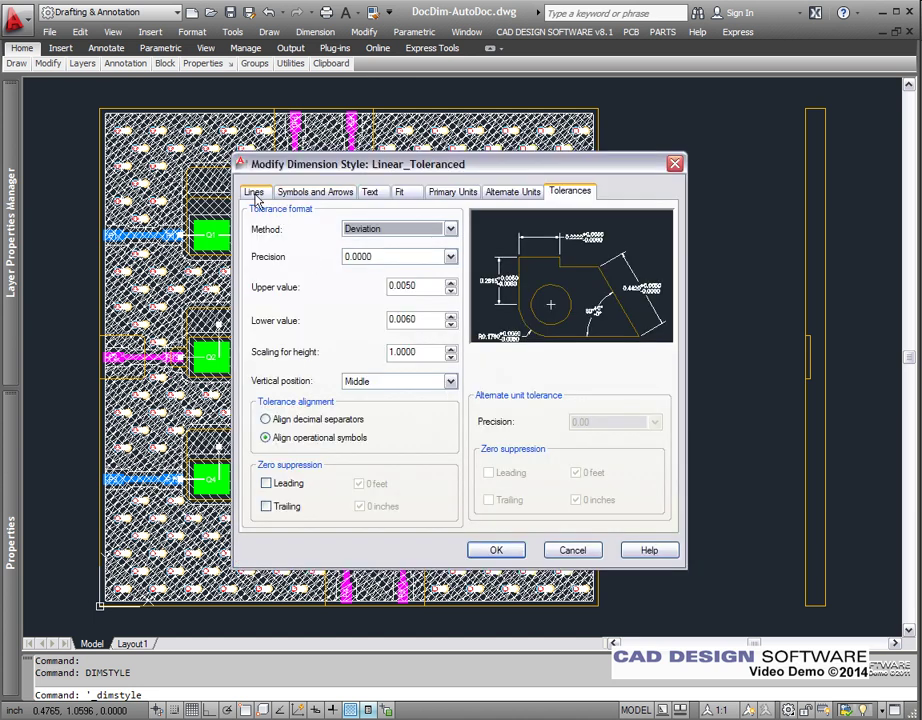
click(256, 195)
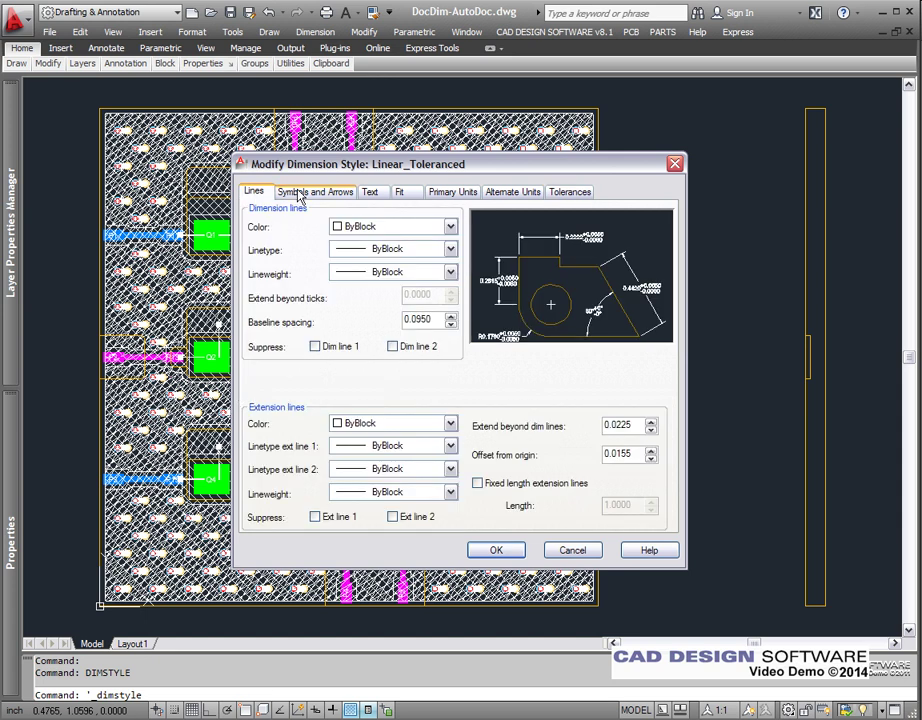
click(298, 194)
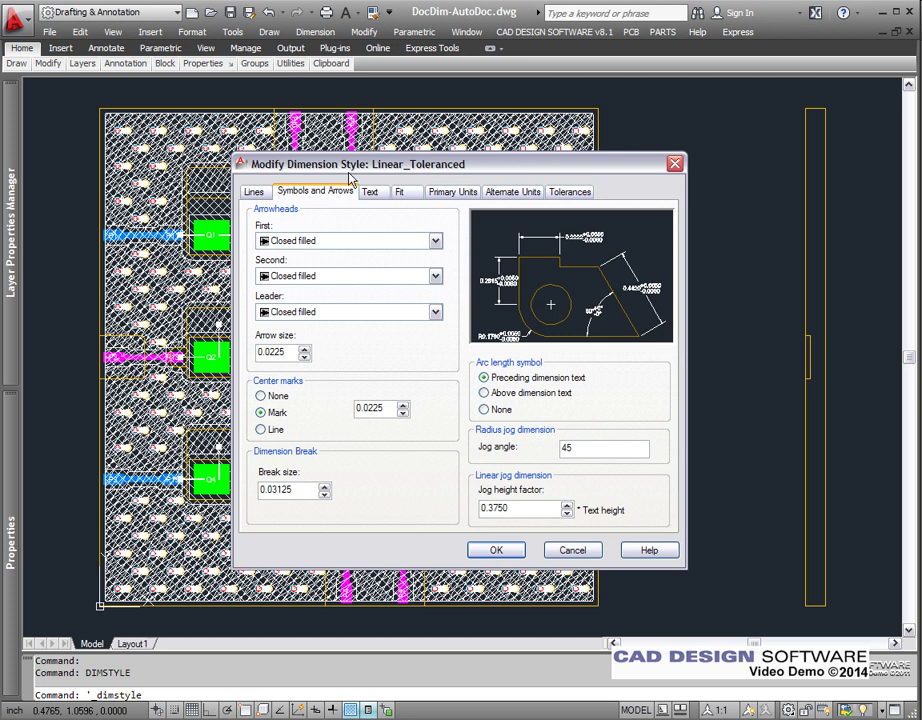
click(370, 193)
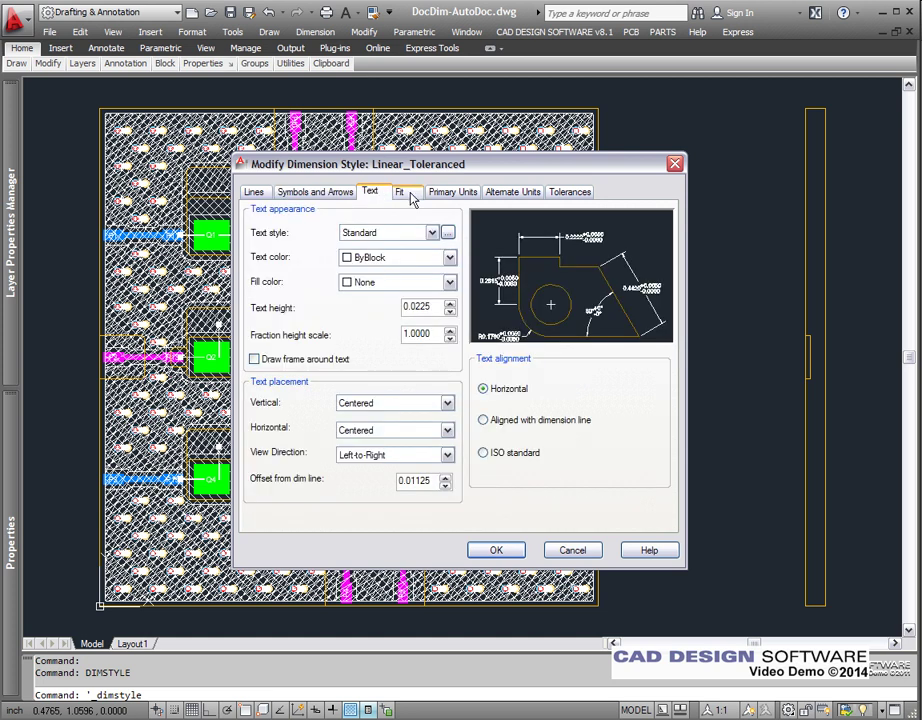
click(402, 193)
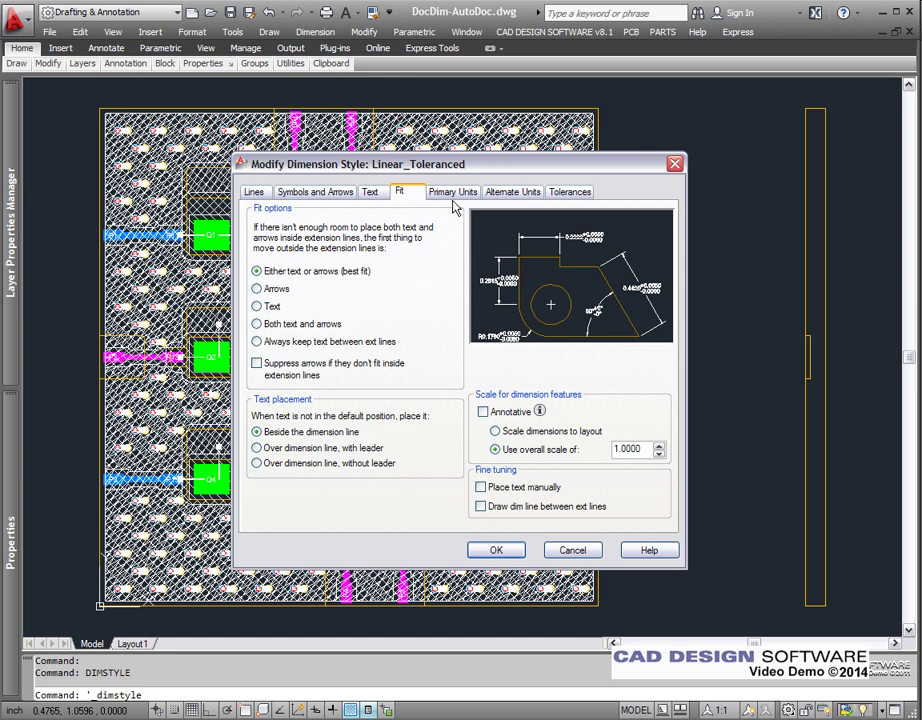
click(455, 195)
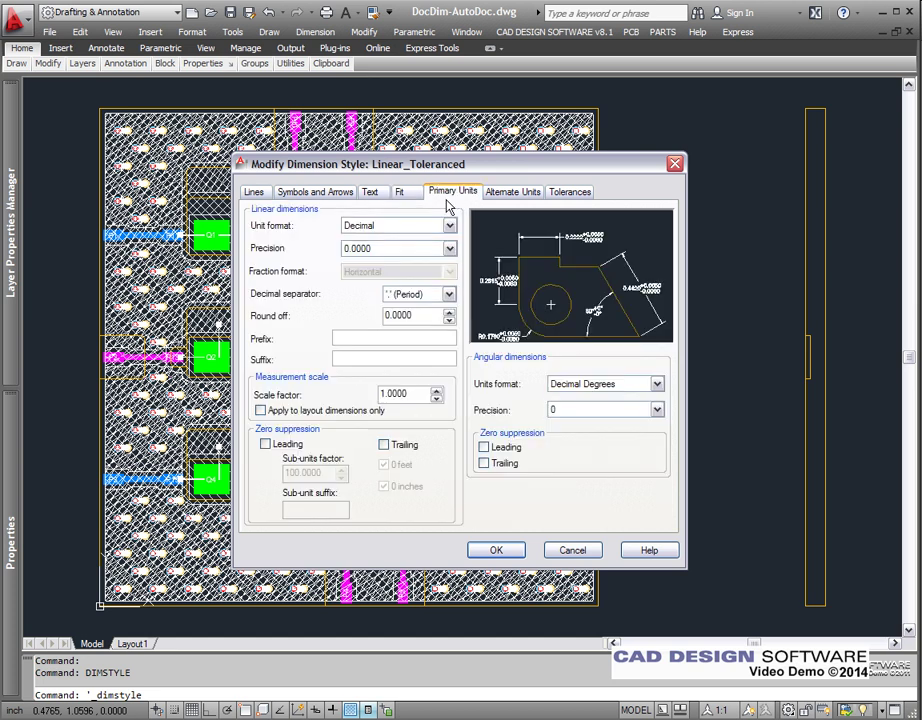
click(513, 194)
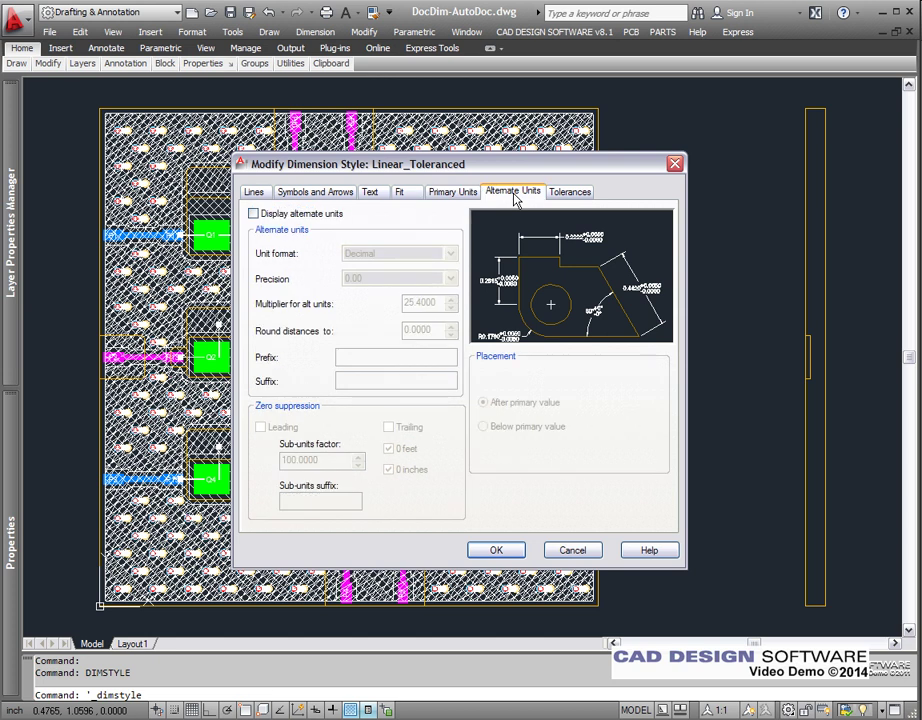
click(566, 196)
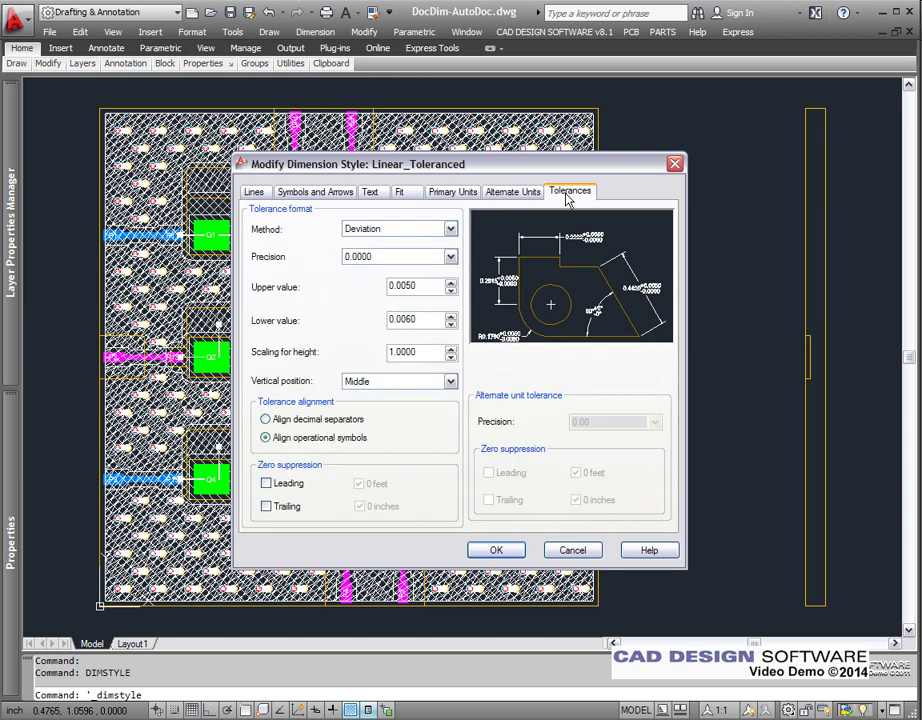
click(497, 551)
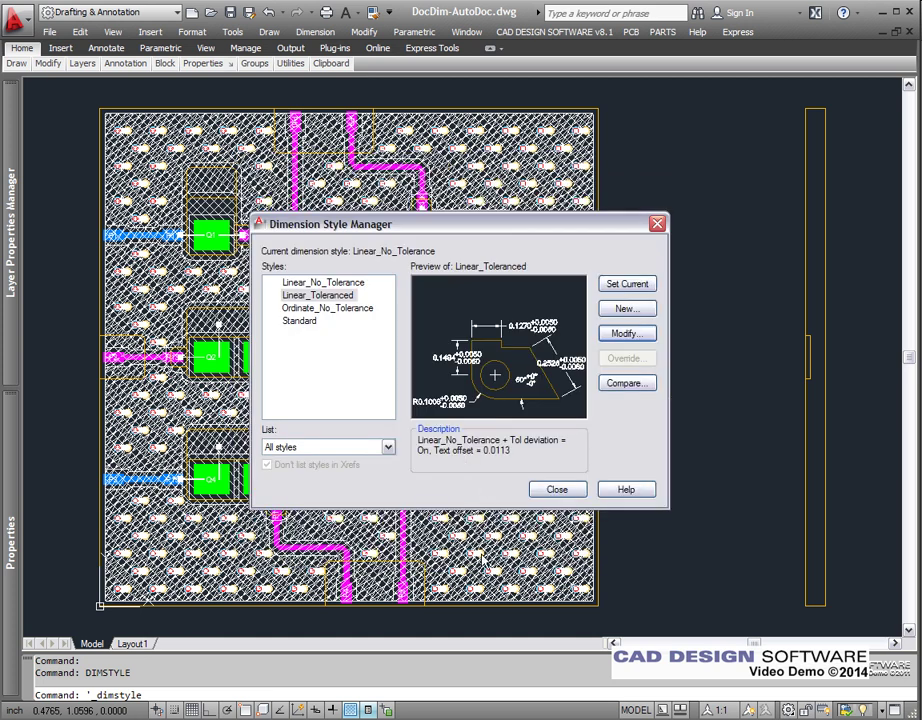
Step: Review every settings category of the Ordinate_No_Tolerance dimension style, then close the Dimension Style Manager
click(339, 312)
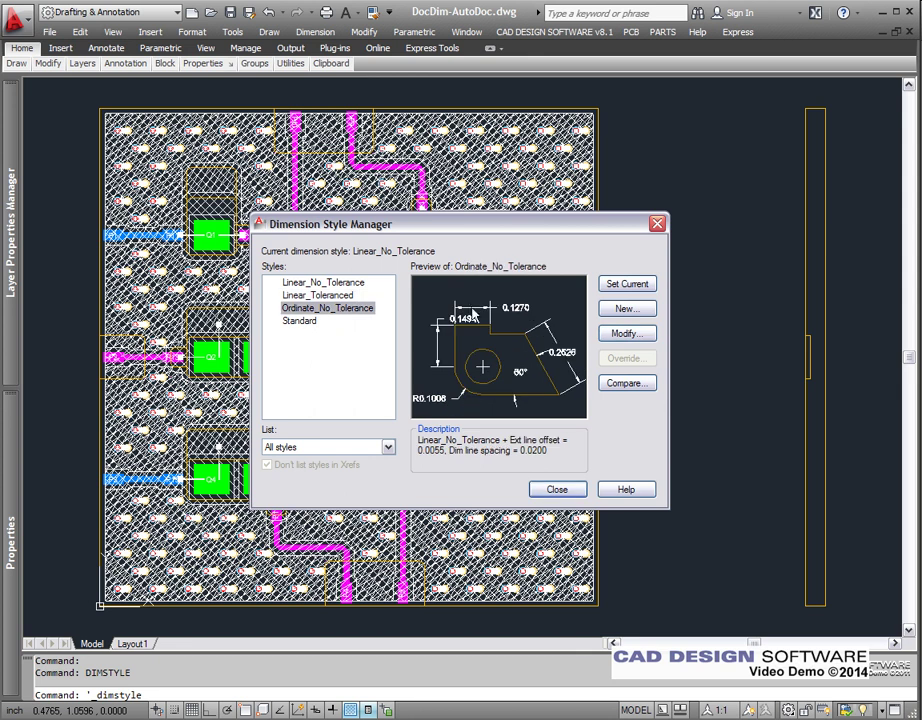
click(627, 334)
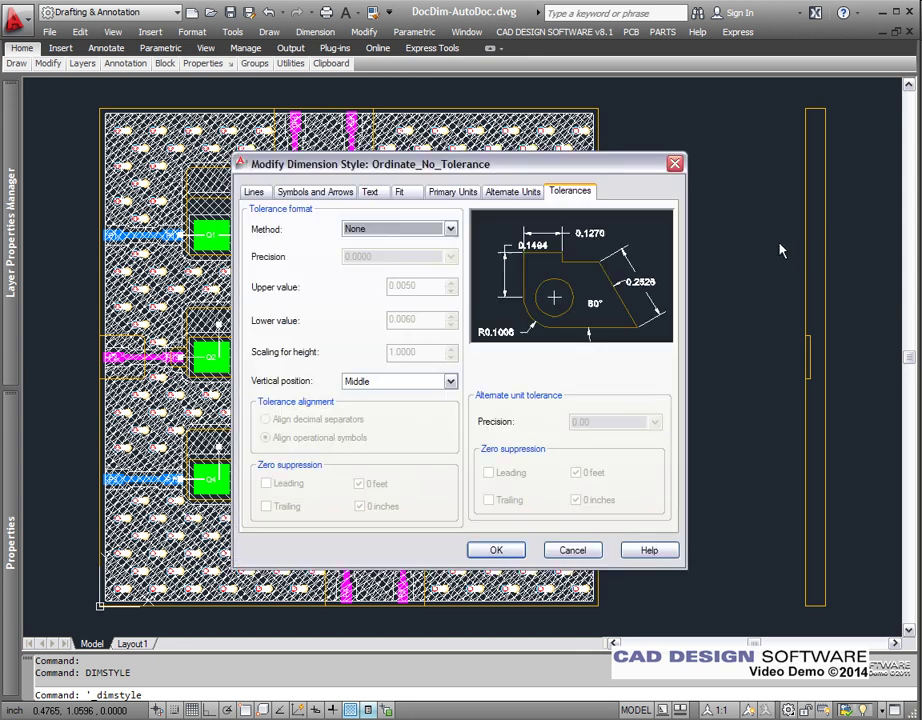
click(256, 194)
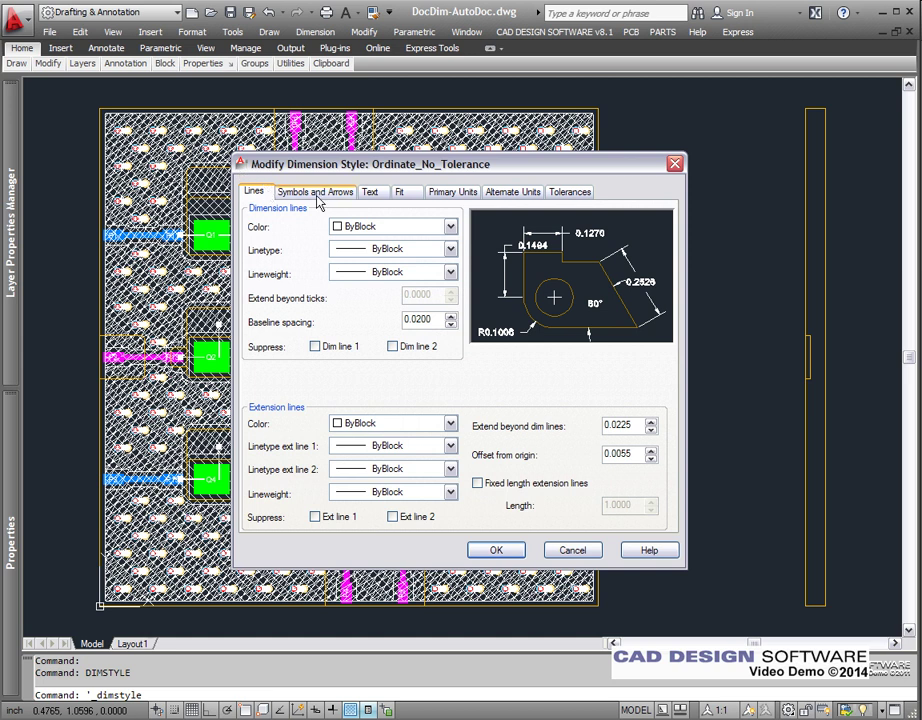
click(317, 195)
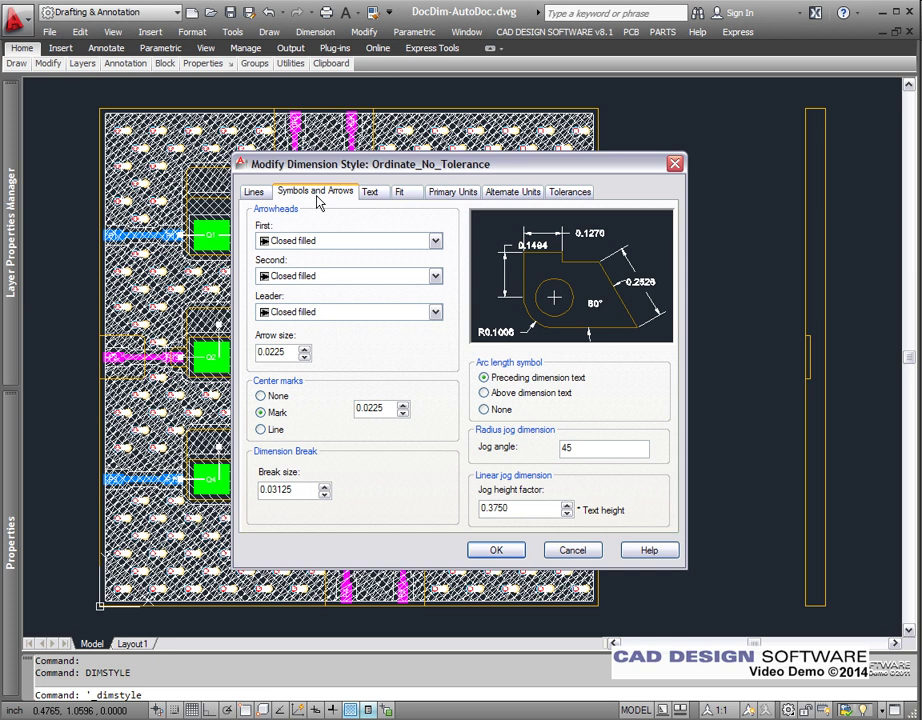
click(371, 195)
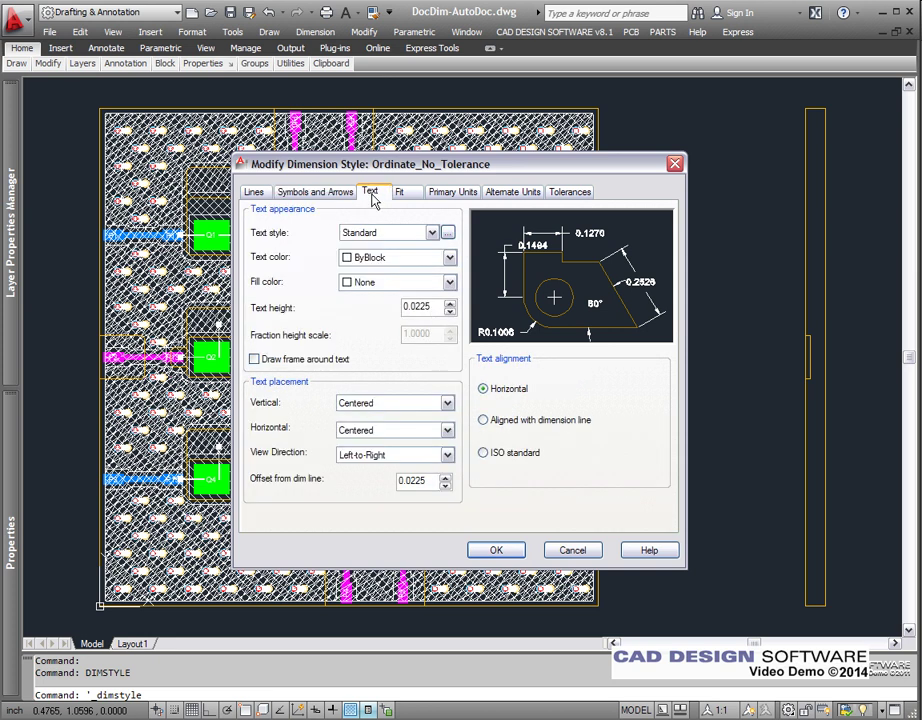
click(411, 197)
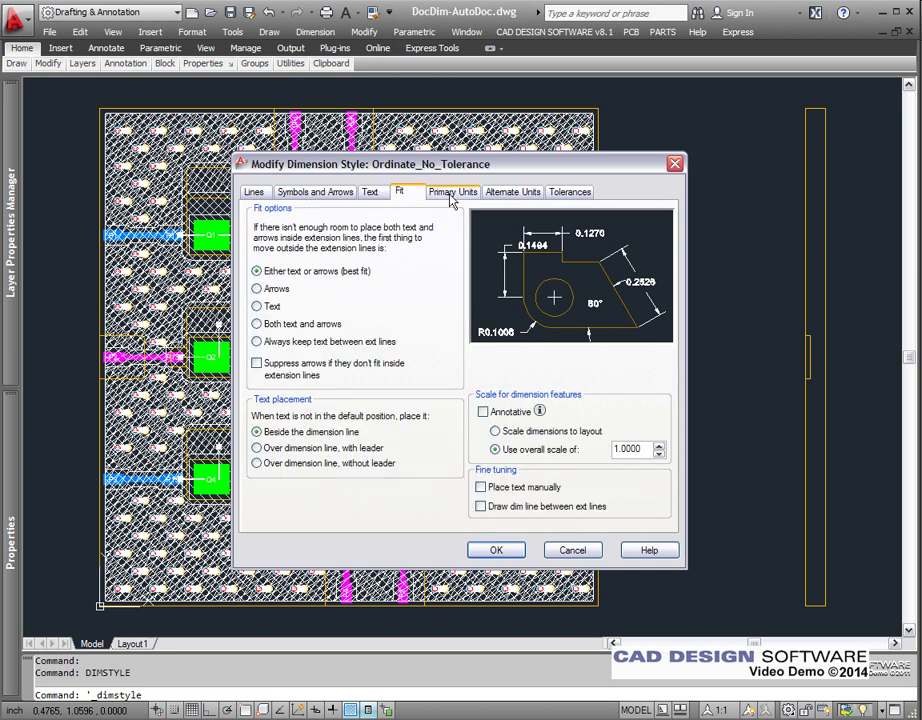
click(451, 195)
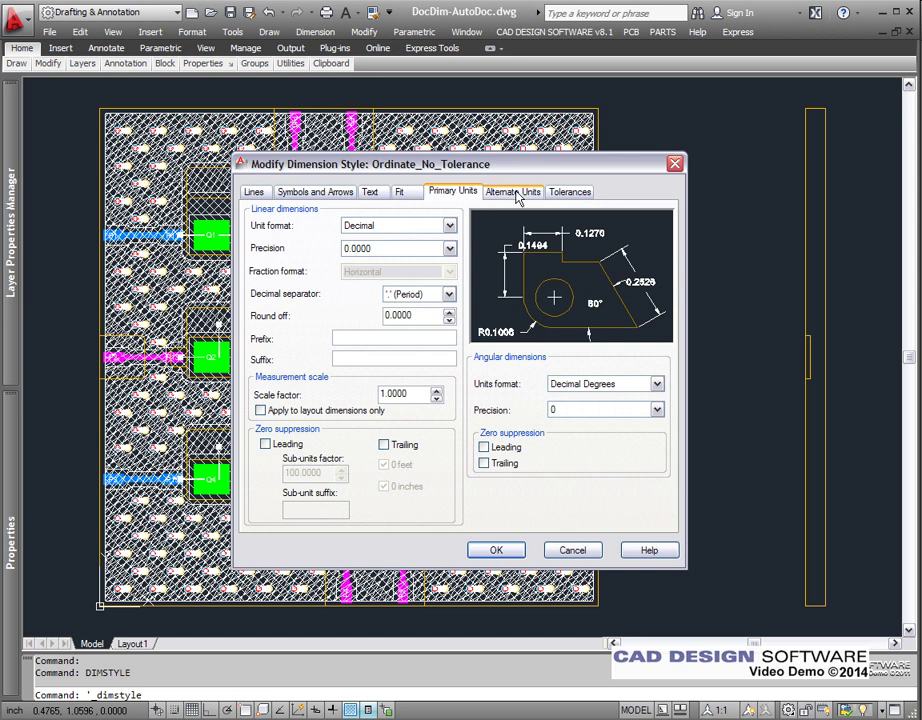
click(518, 197)
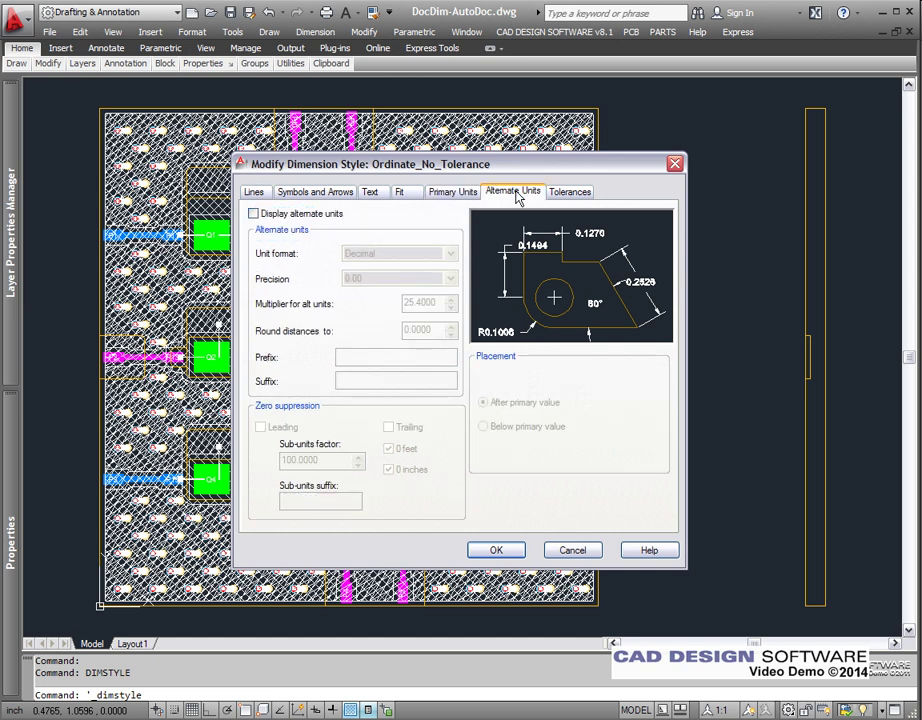
click(574, 195)
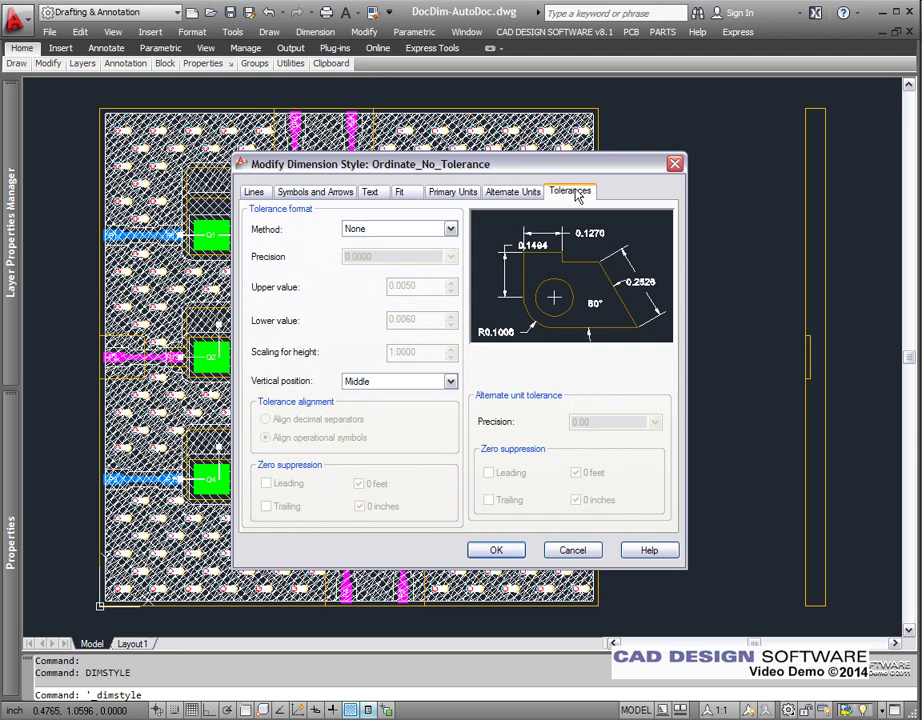
click(510, 553)
click(575, 491)
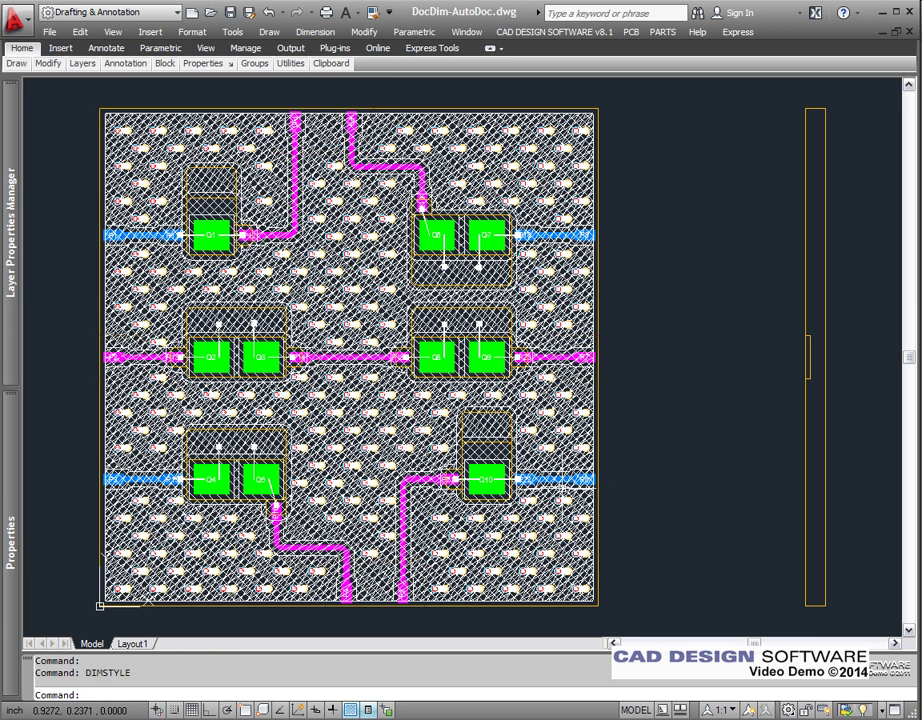
Step: Check which layers the board outline polyline and the side profile polyline are on
click(594, 106)
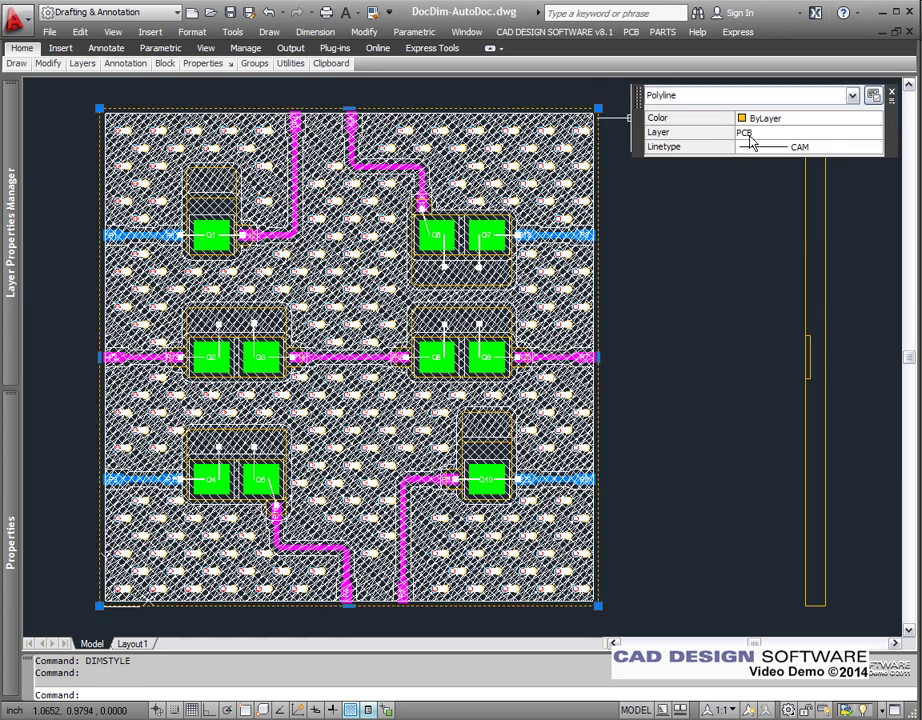
key(Escape)
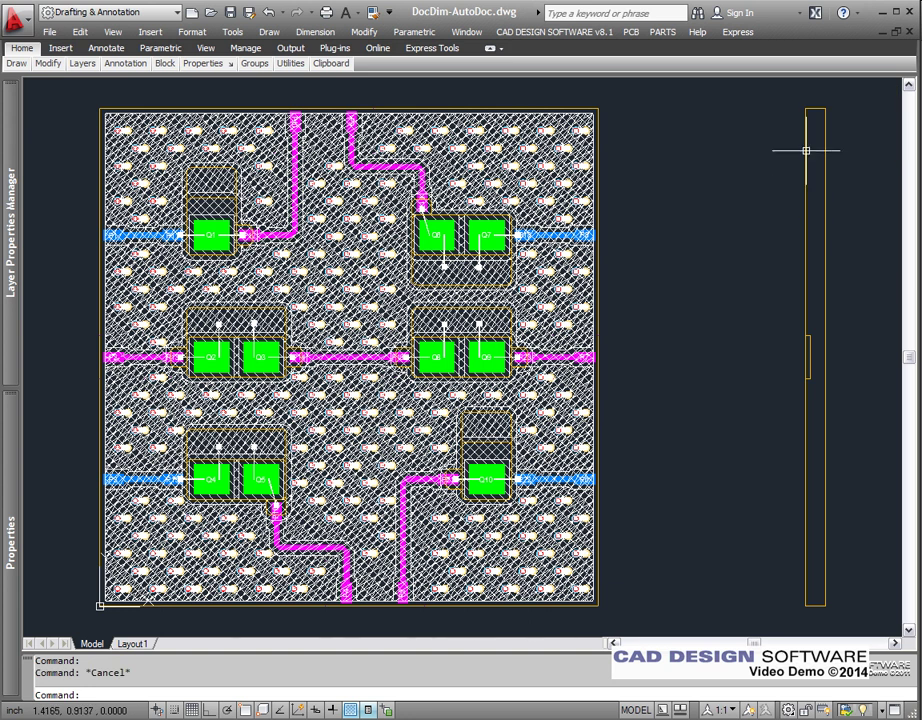
click(806, 151)
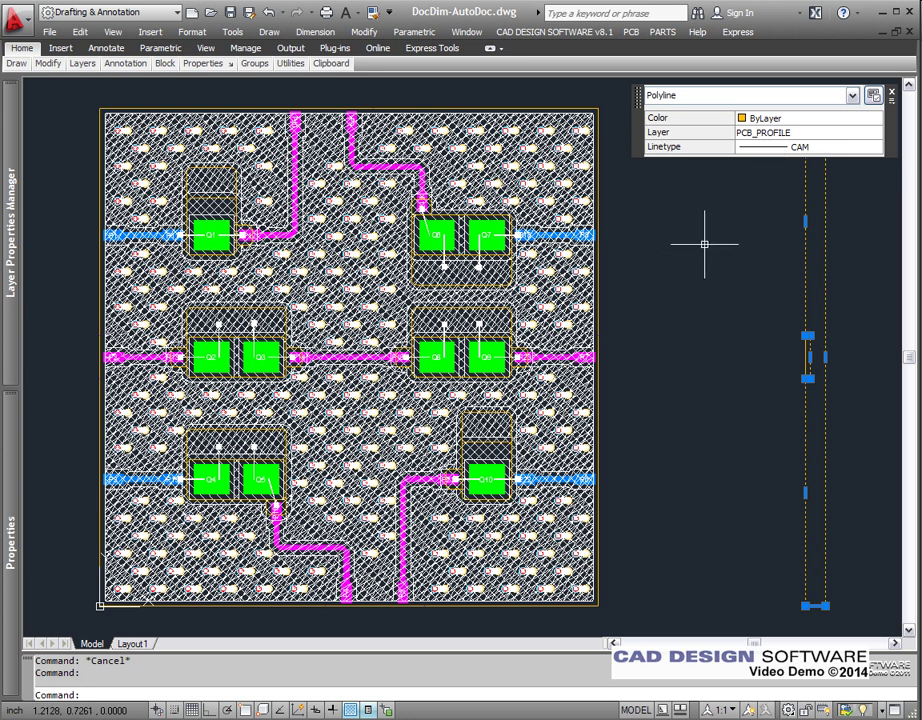
key(Escape)
Step: Turn off the fill display of the board drawing with the fm command
key(Escape)
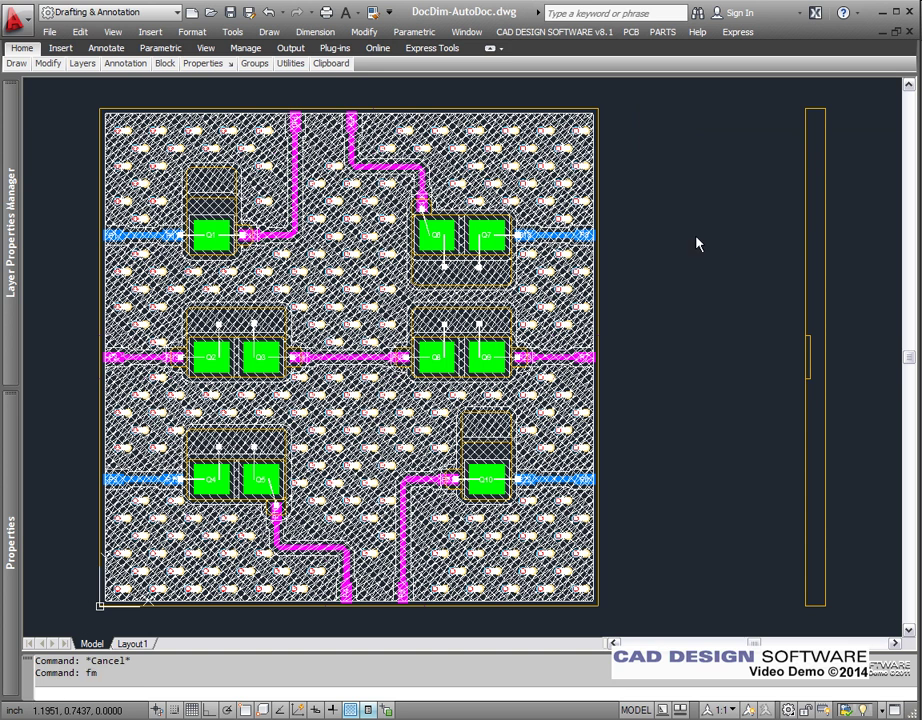
key(Return)
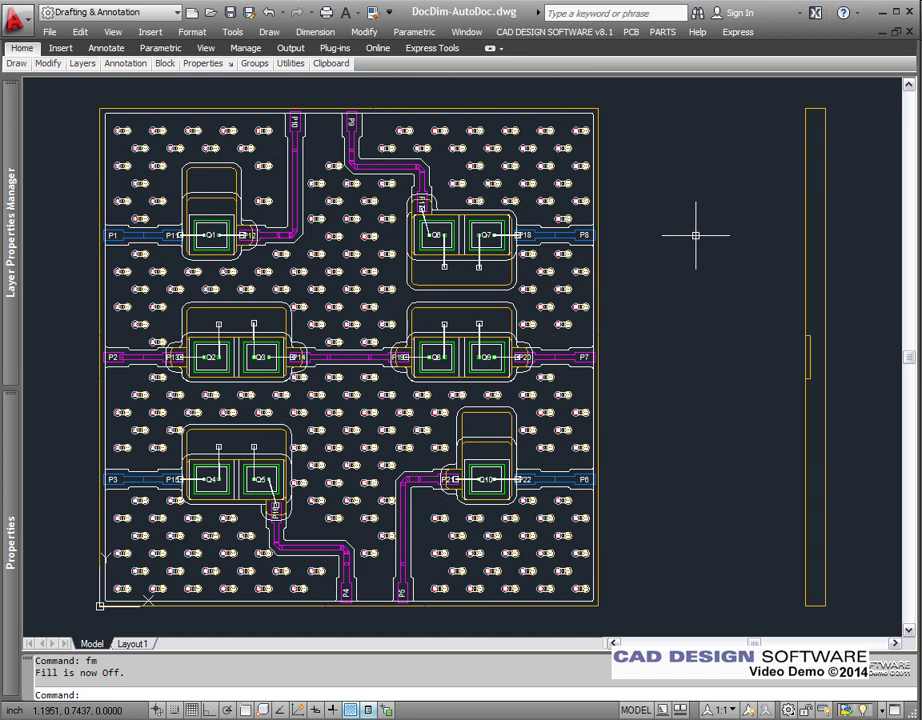
key(Escape)
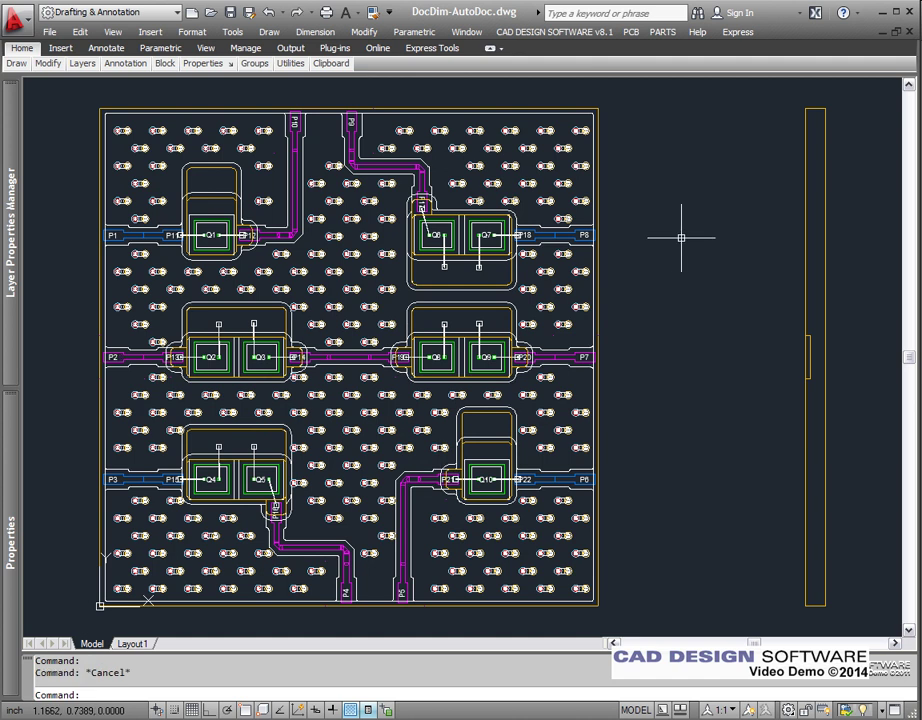
Step: Check the layer and block name of the port blocks P8 and P9
click(584, 235)
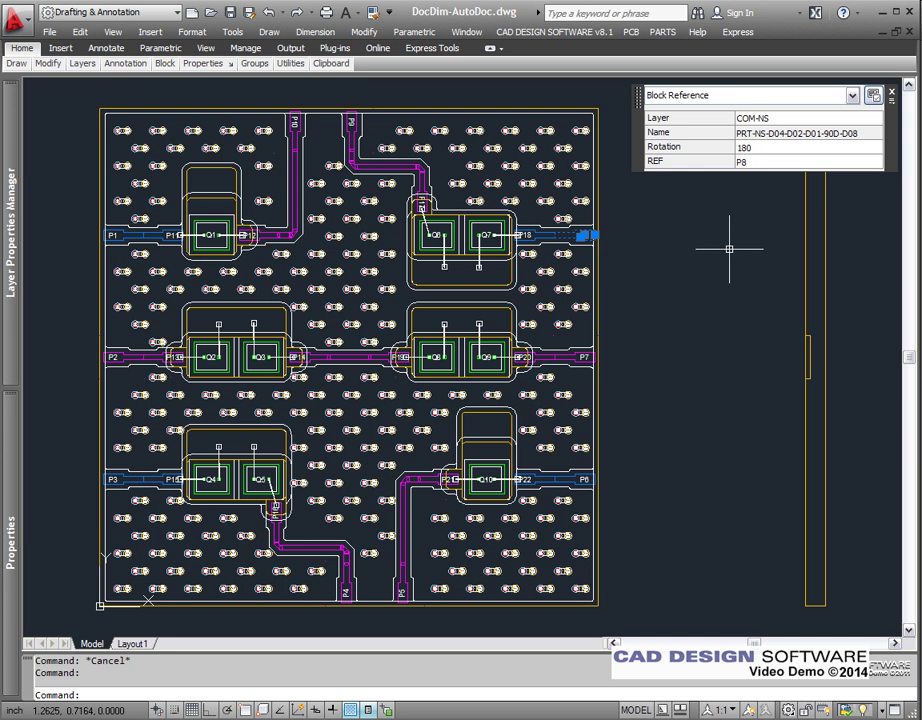
key(Escape)
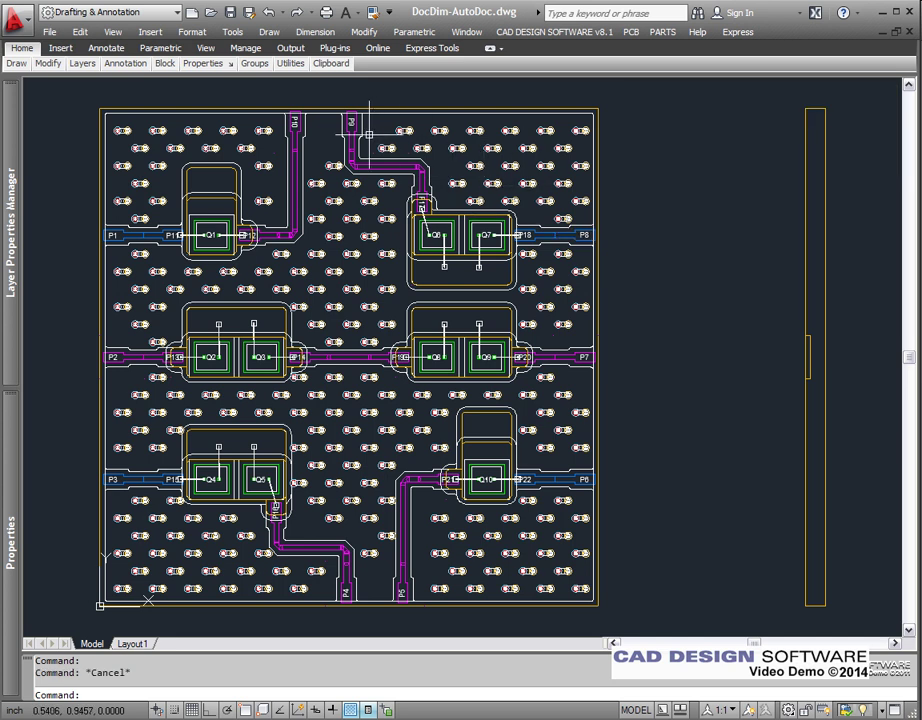
click(352, 118)
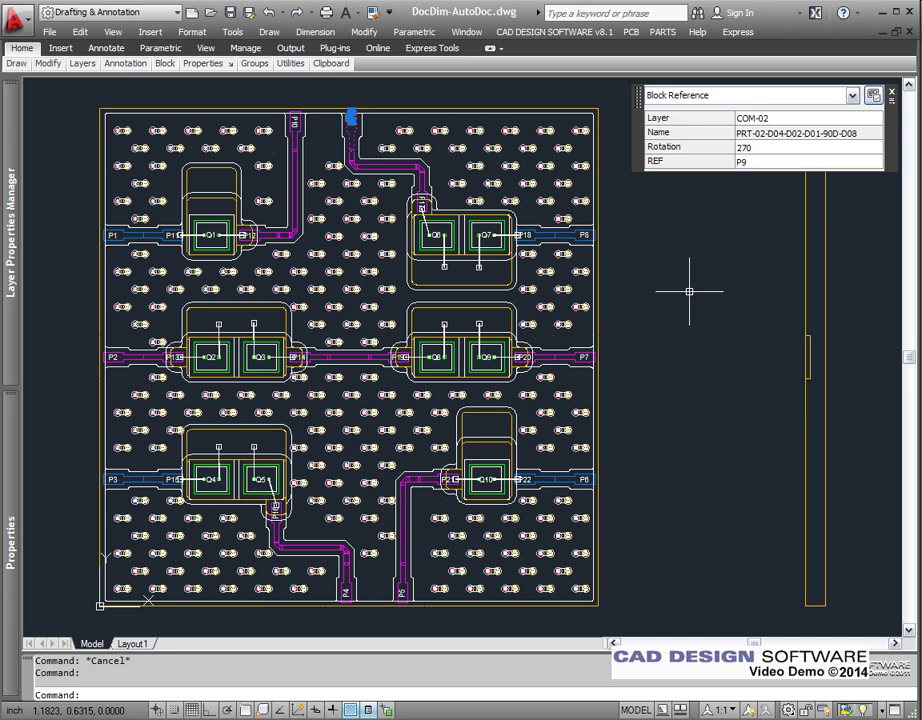
key(Escape)
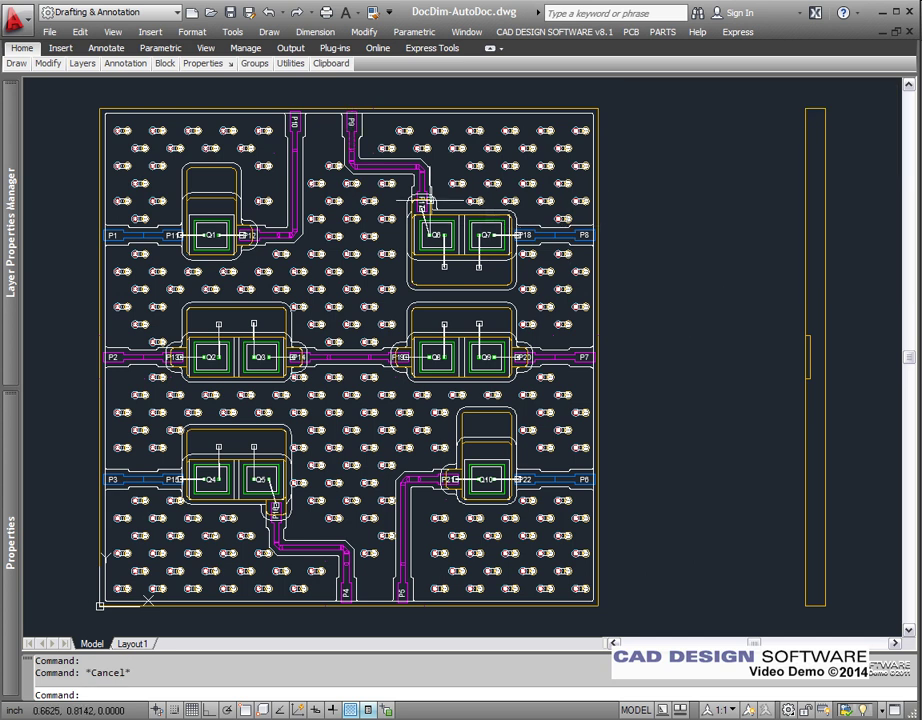
Step: Check the layer and block name of the cavity around Q6 and Q7, then restore the full board view
click(408, 258)
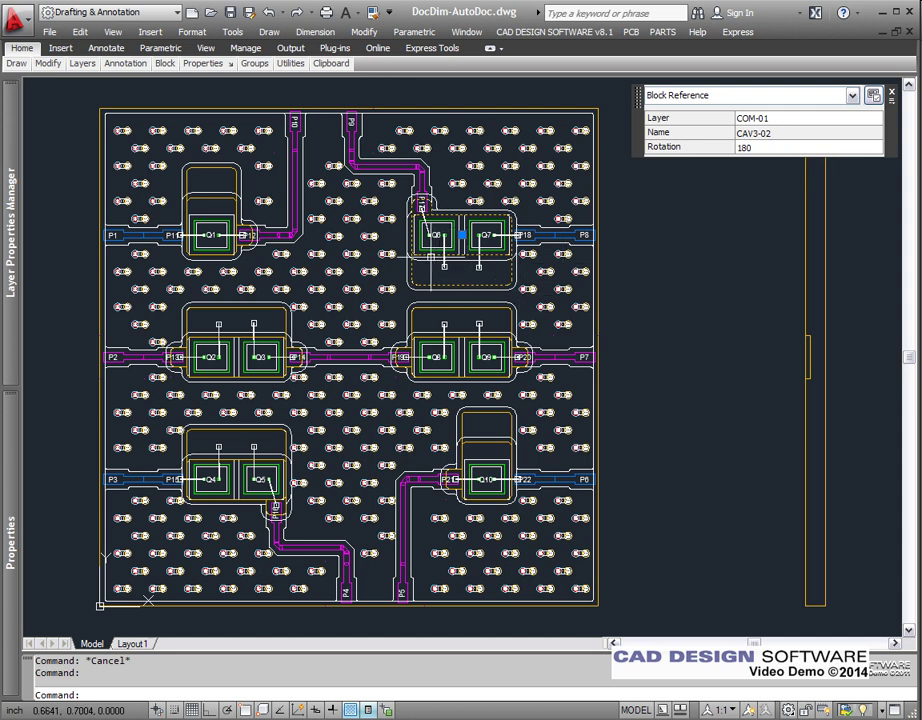
scroll(450, 274, up, 3)
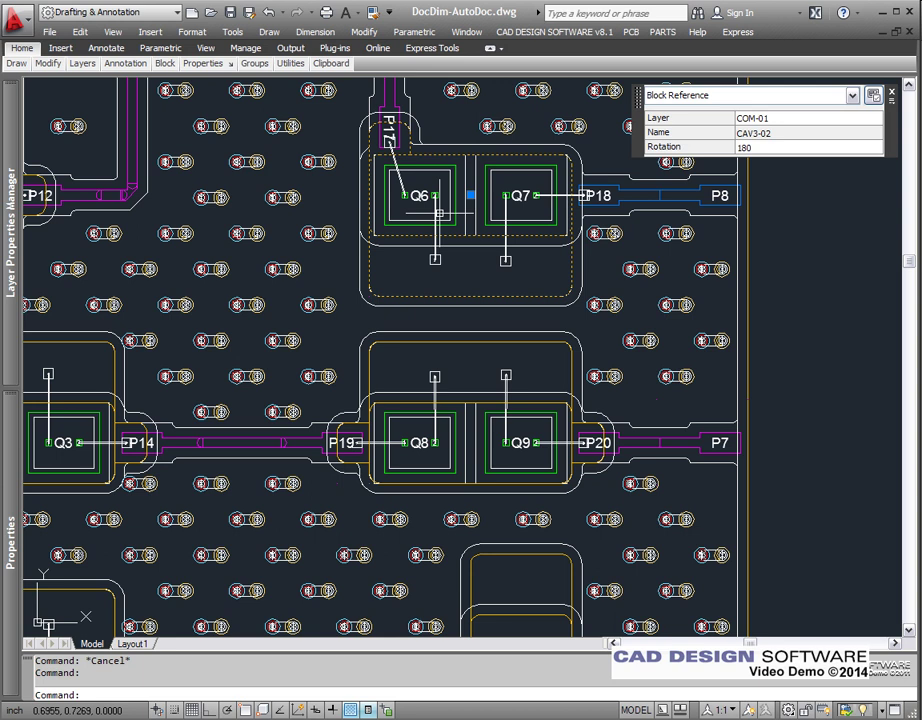
key(Escape)
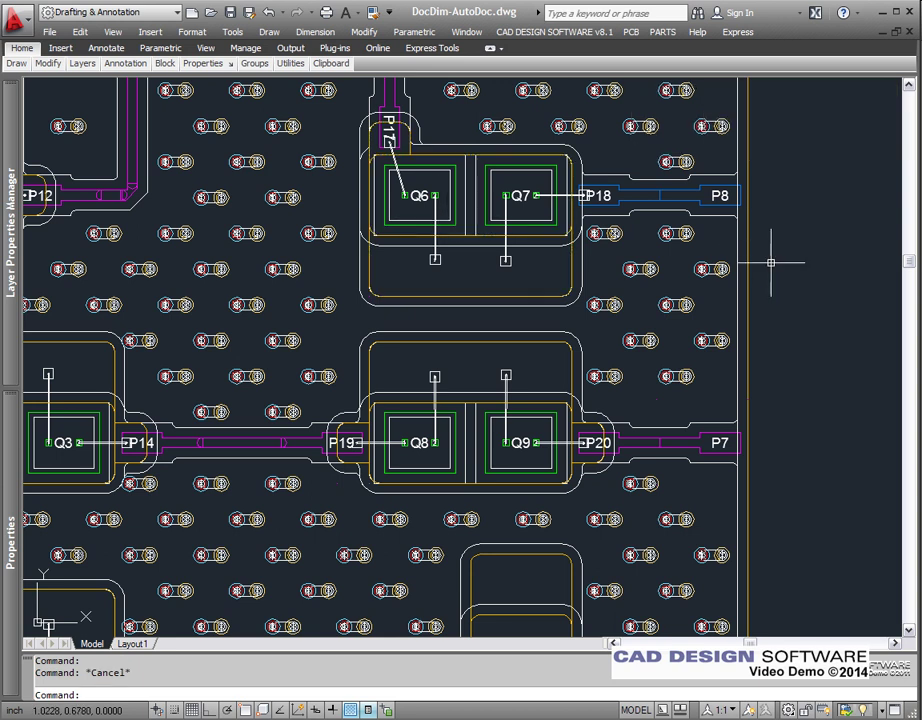
text(zp)
key(Return)
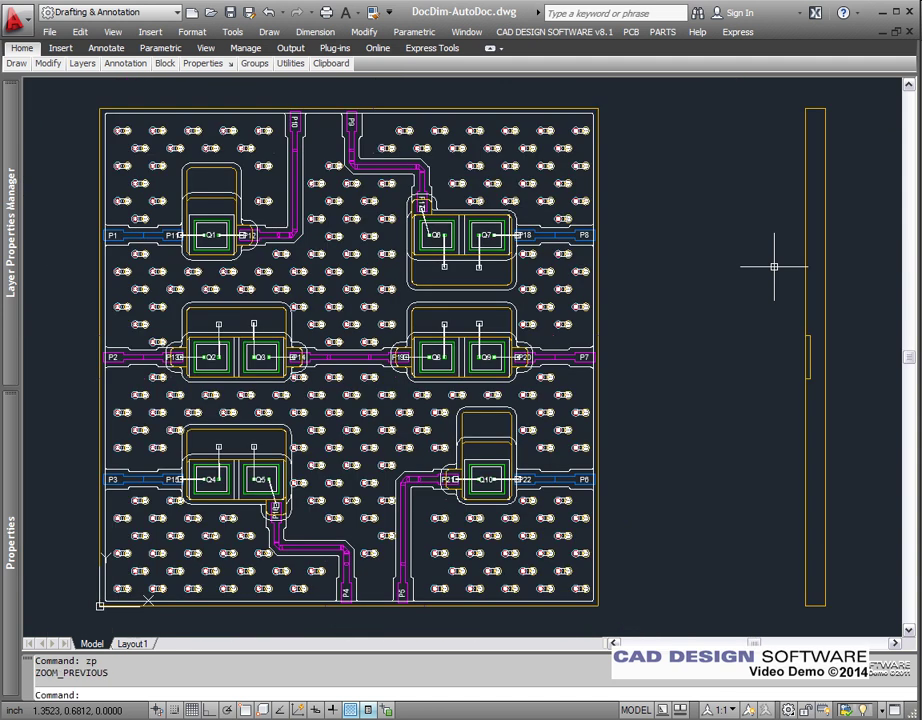
click(700, 237)
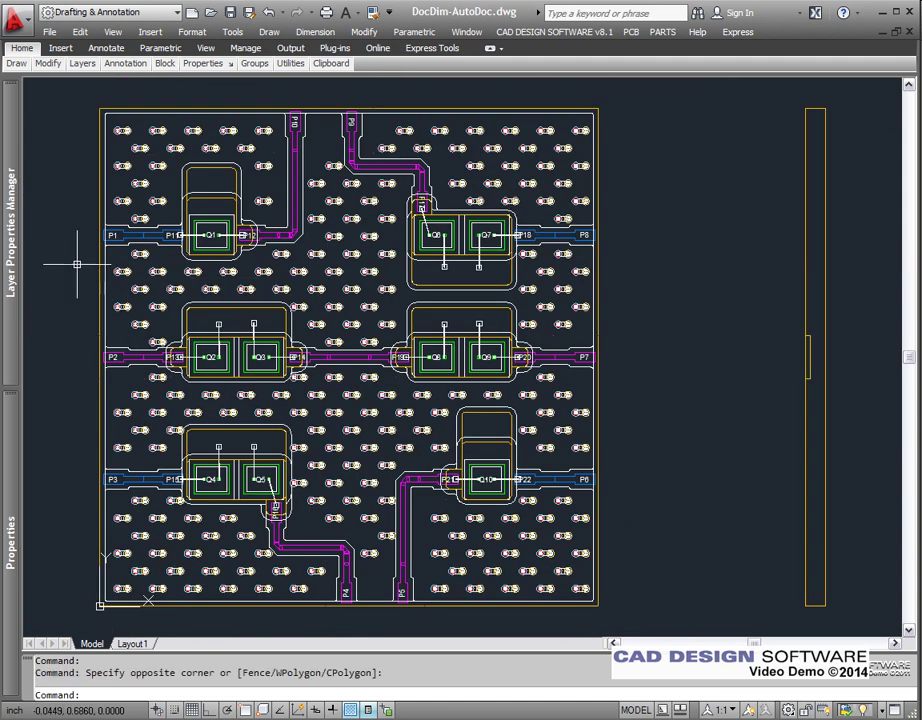
Step: Turn on the layers S02, SFS and SNS
mouse_move(18, 255)
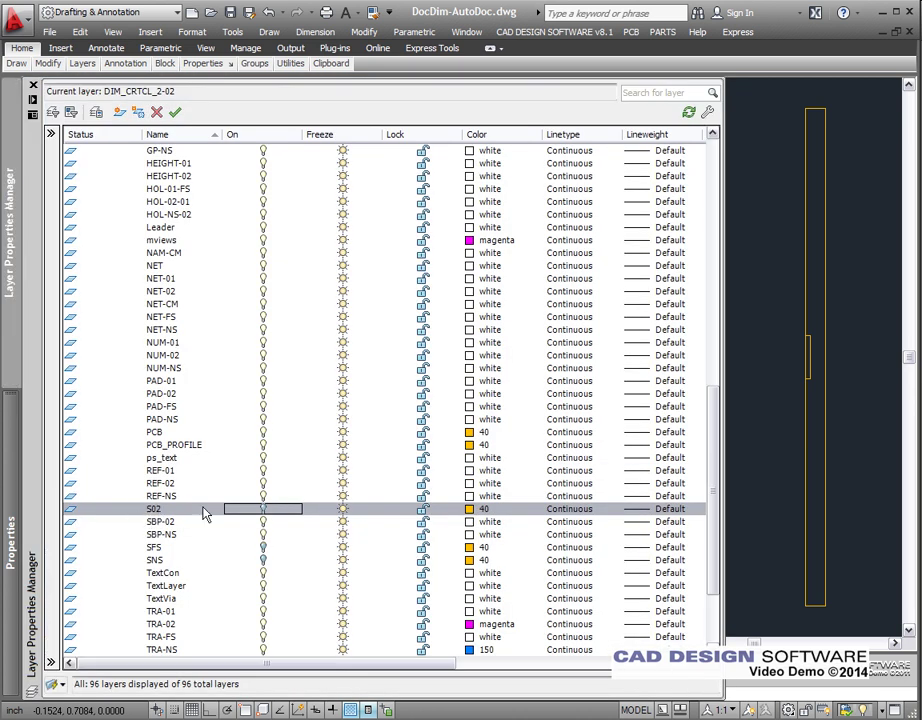
click(263, 509)
click(263, 548)
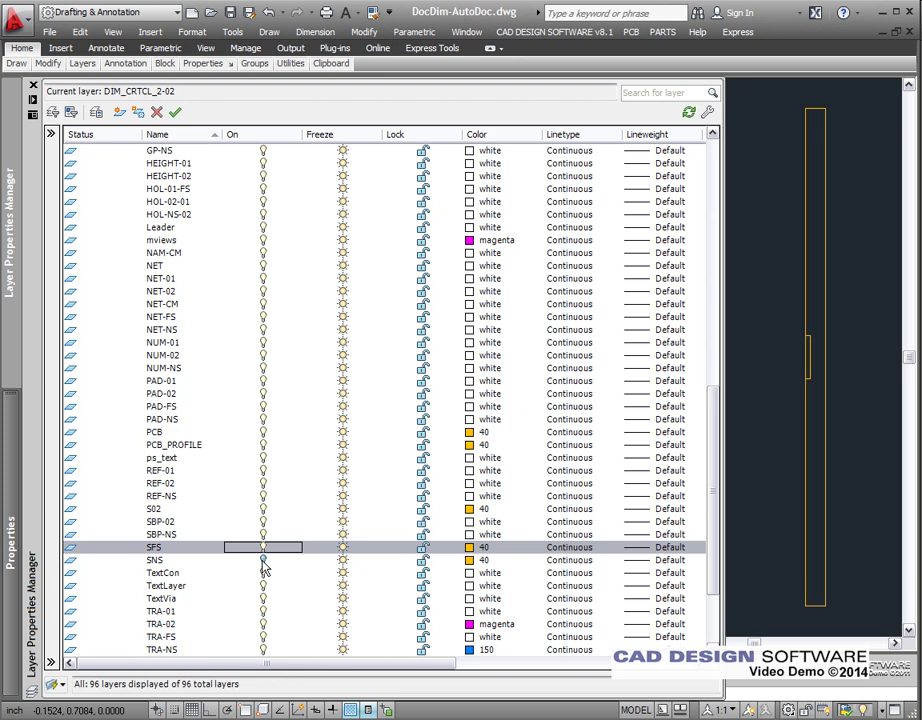
click(263, 560)
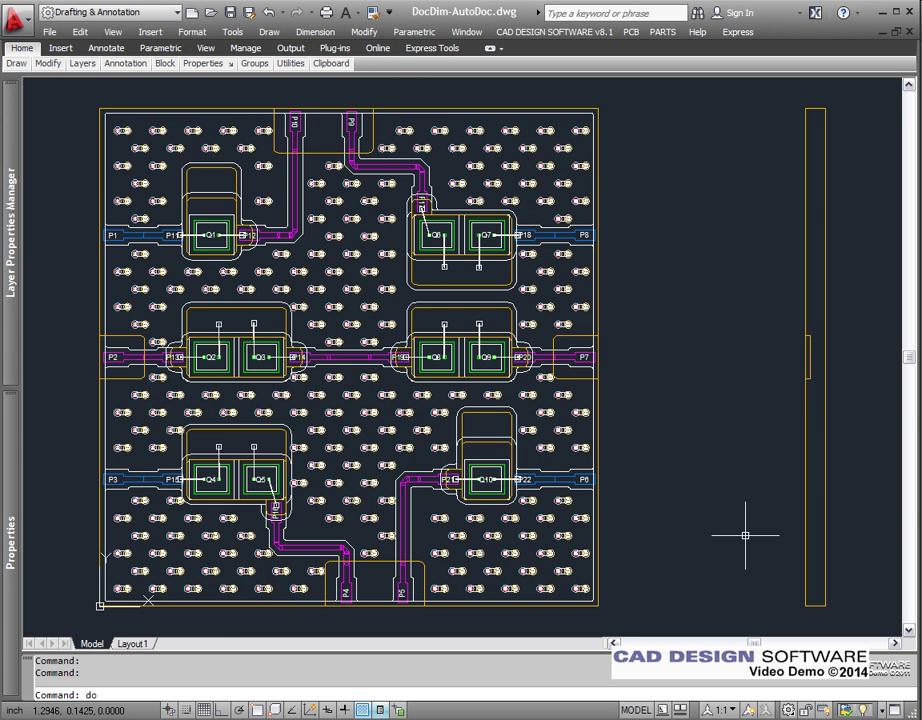
Step: Dimension the board automatically with the docdim command, using a Top (PCB extents) distance of 0.075
key(Return)
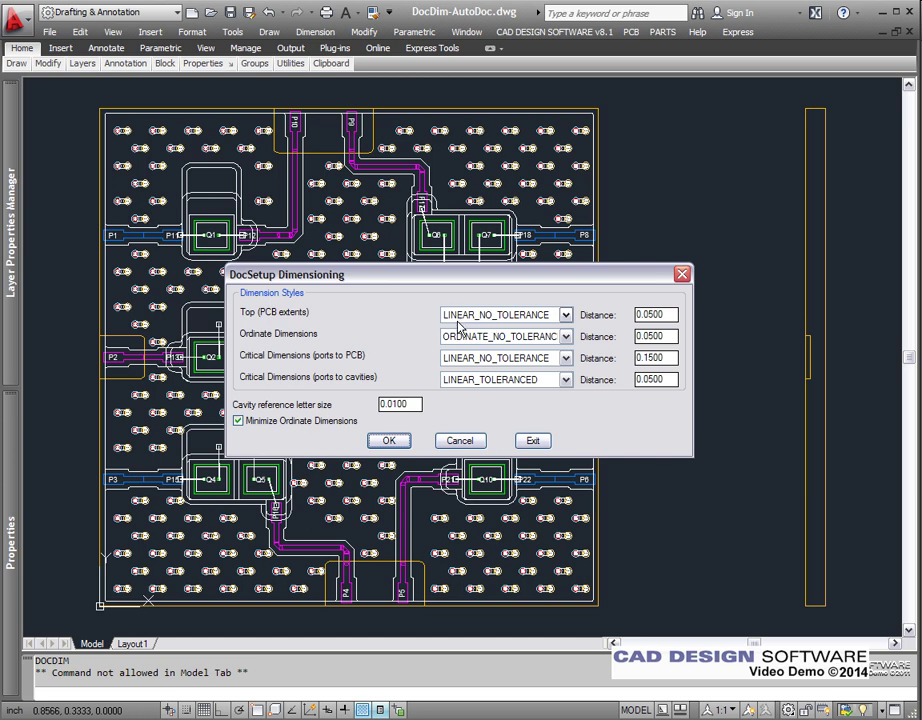
click(566, 316)
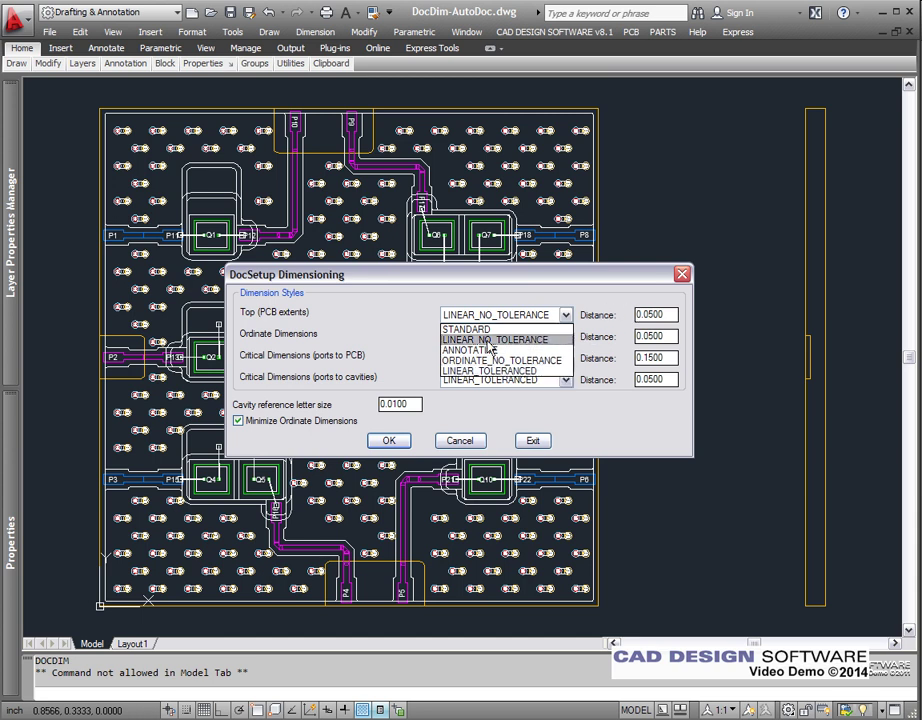
click(611, 319)
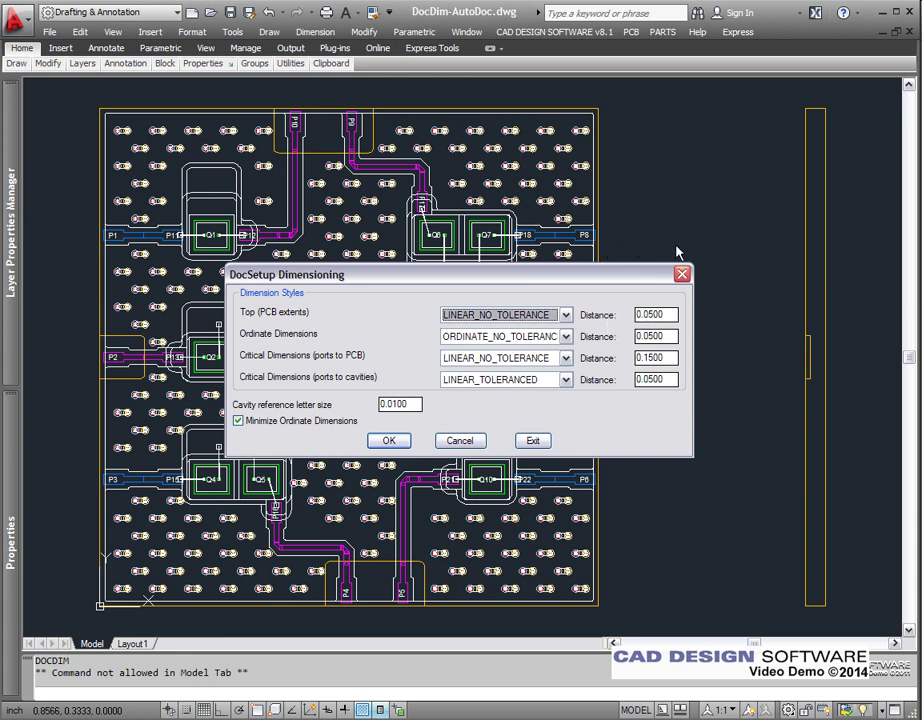
click(648, 314)
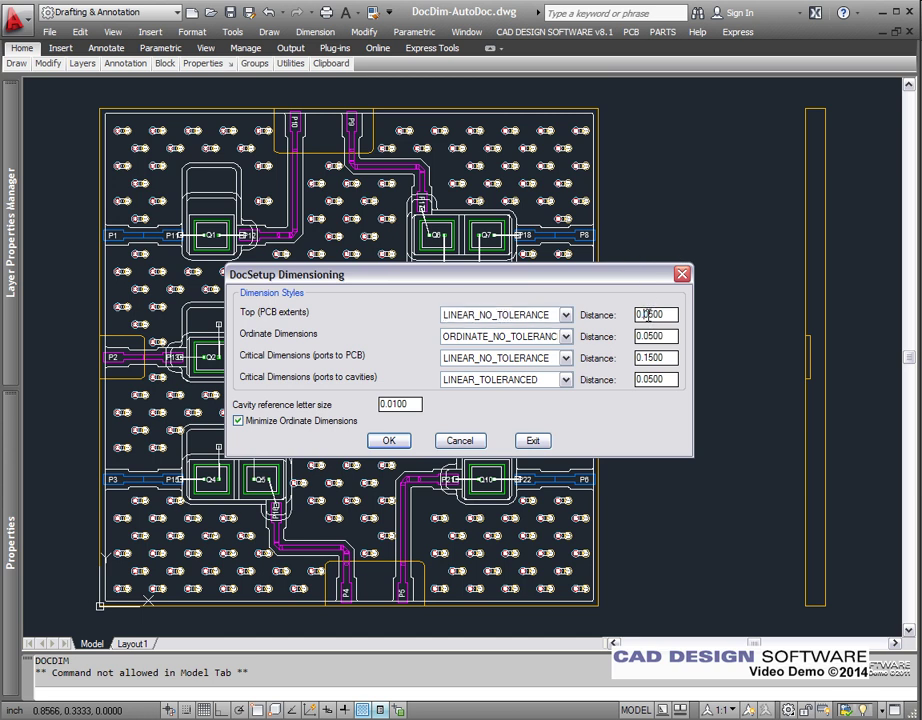
text(7)
click(479, 443)
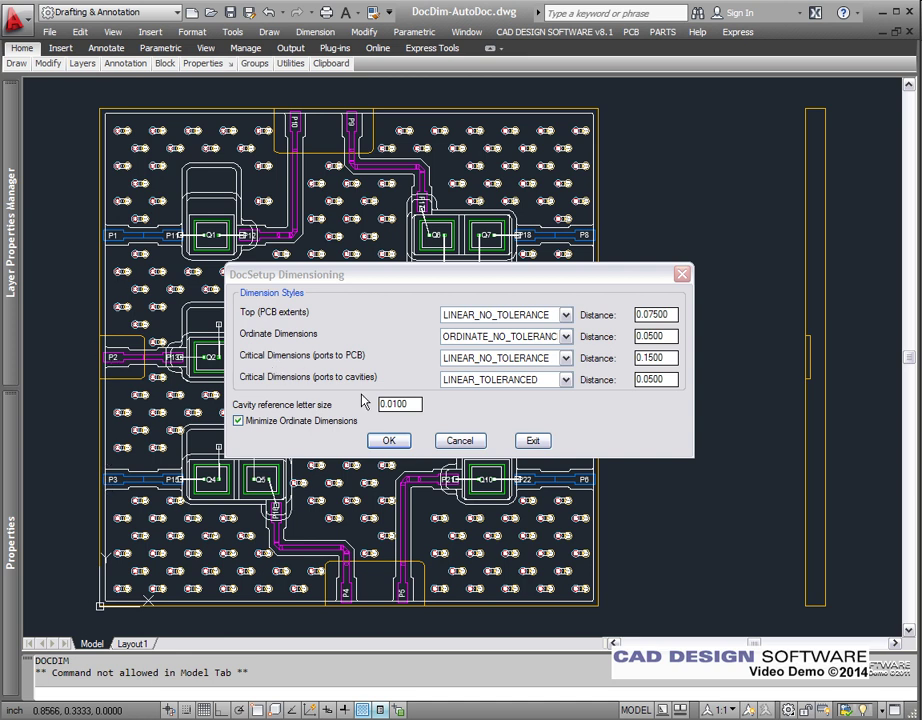
click(381, 439)
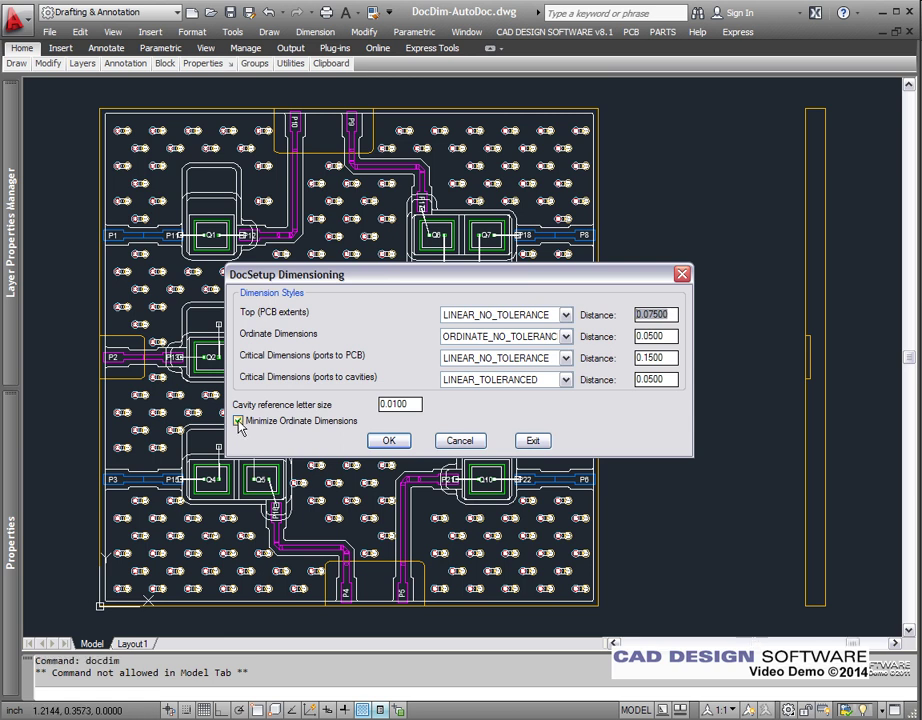
click(390, 441)
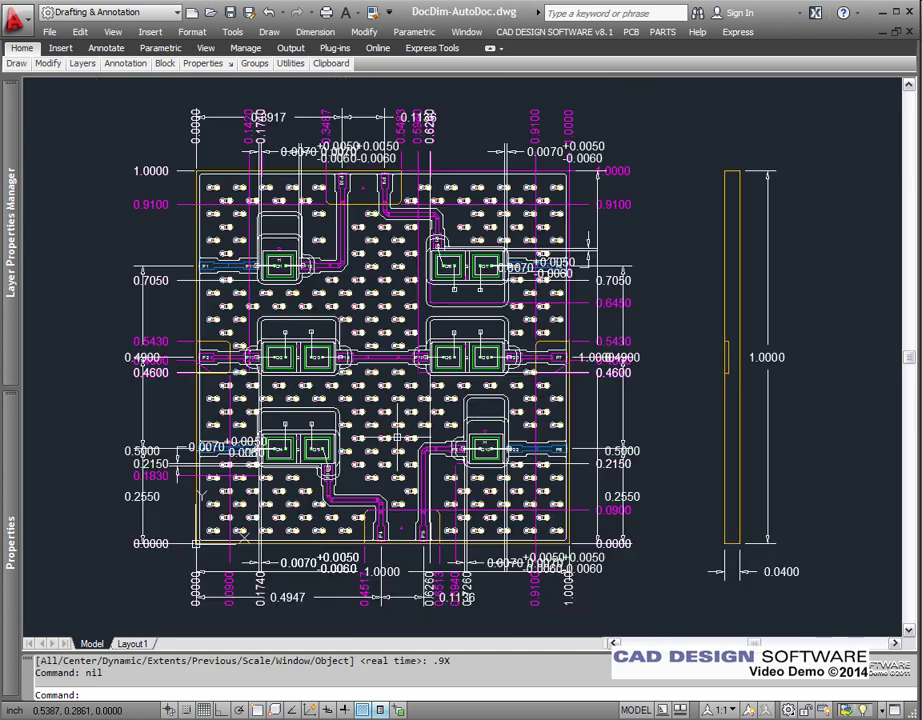
Step: Move the text of the toleranced 0.0070 dimension overlapping port P8 outside the board's right edge, above the 0.7050 dimension
text(u)
key(Return)
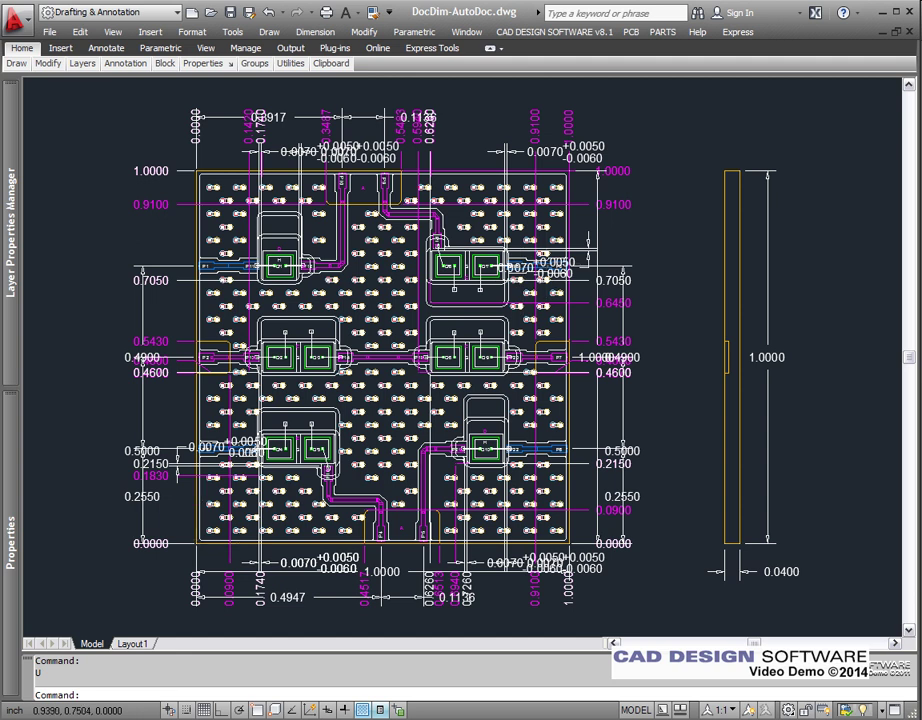
scroll(546, 263, up, 7)
click(546, 263)
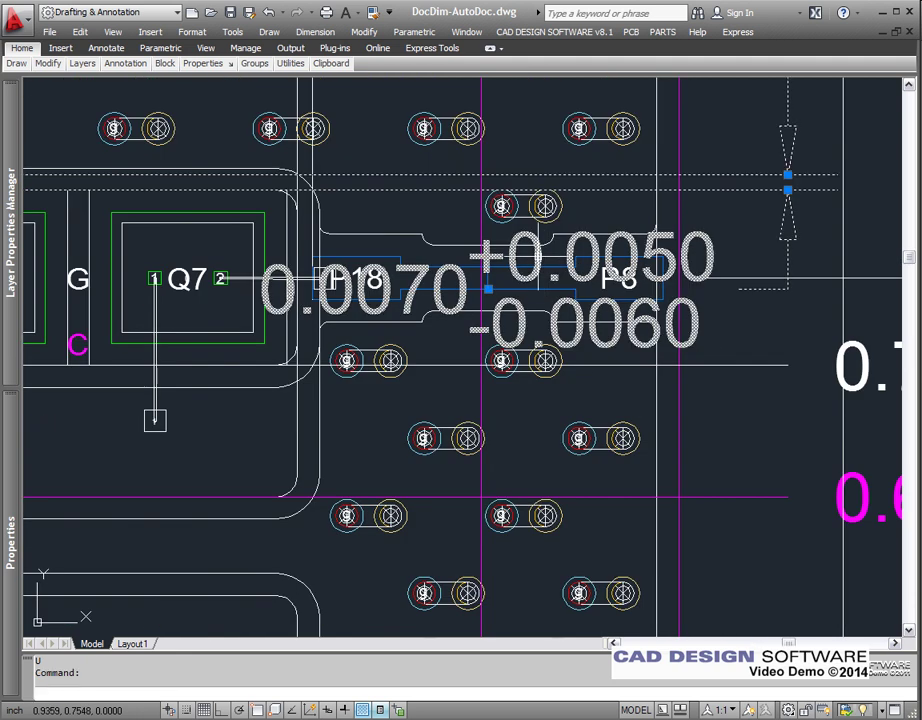
click(487, 289)
mouse_move(626, 337)
middle_down()
mouse_move(174, 432)
mouse_move(160, 491)
middle_up()
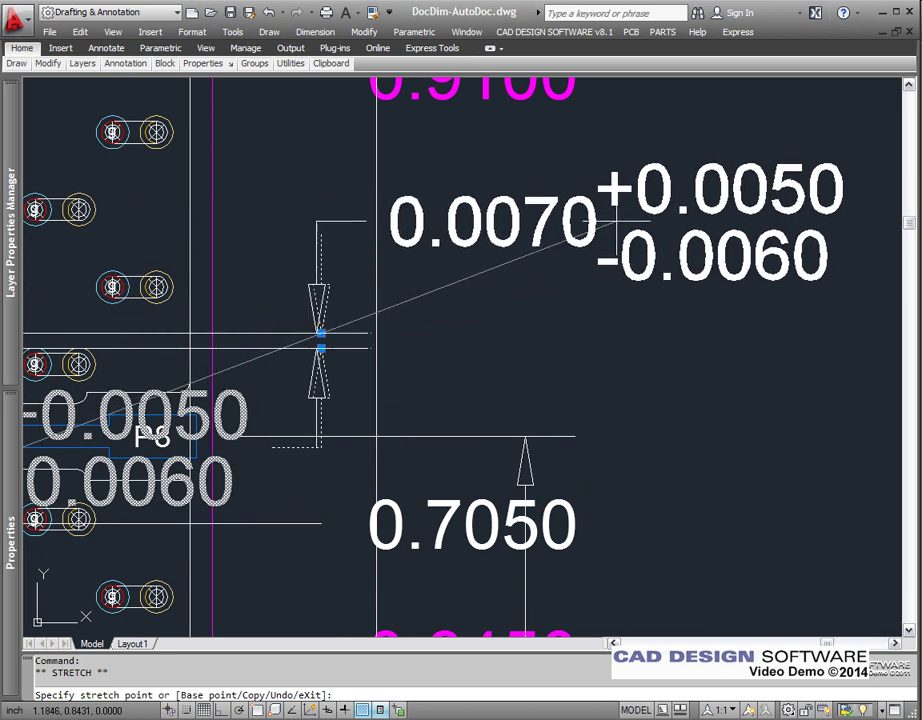
key(Escape)
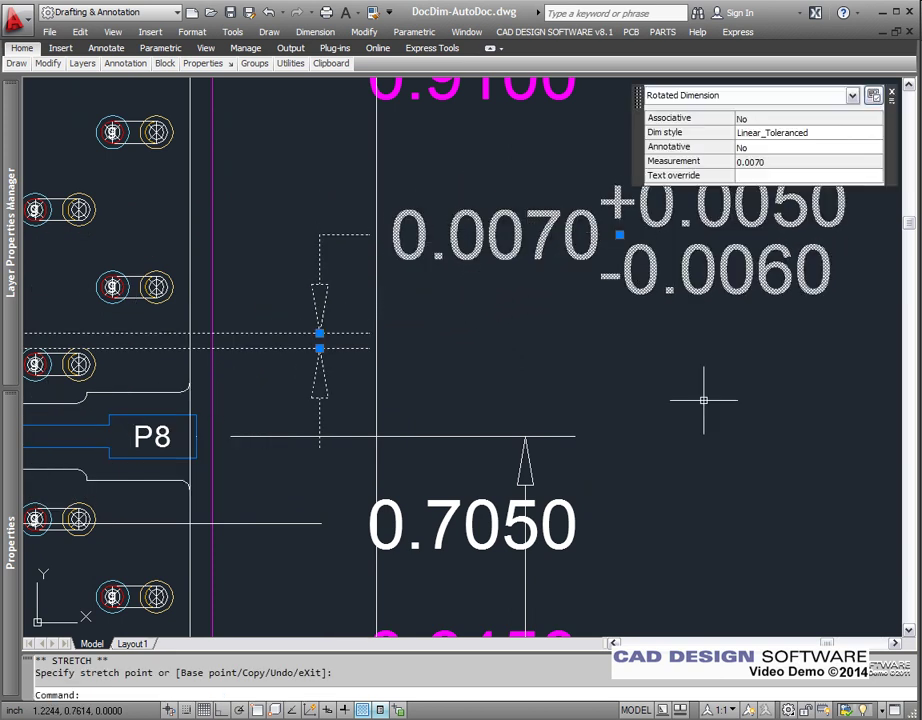
key(Escape)
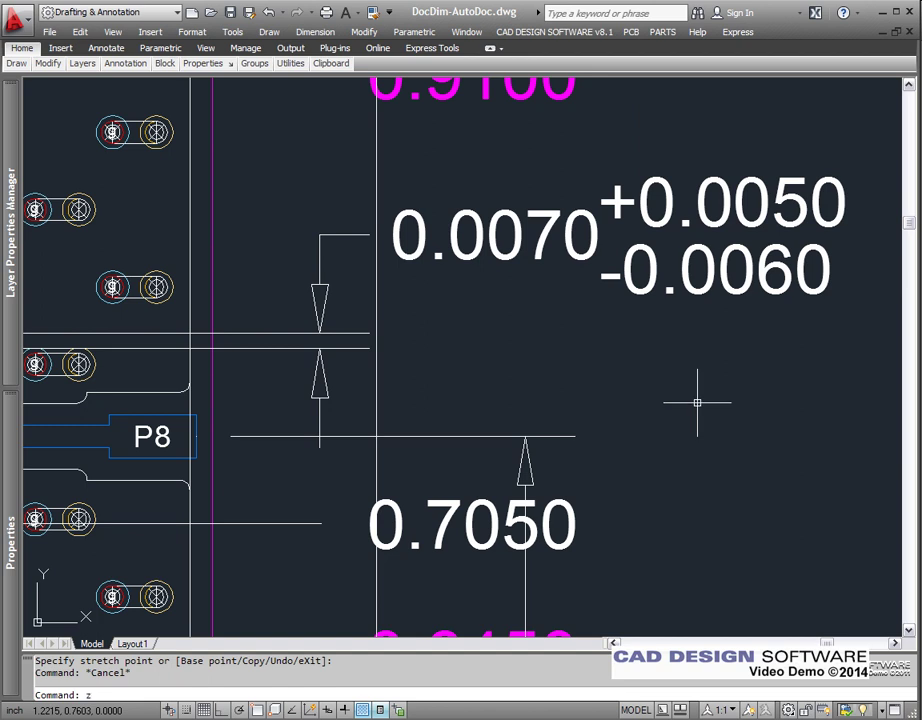
text(ze)
key(Return)
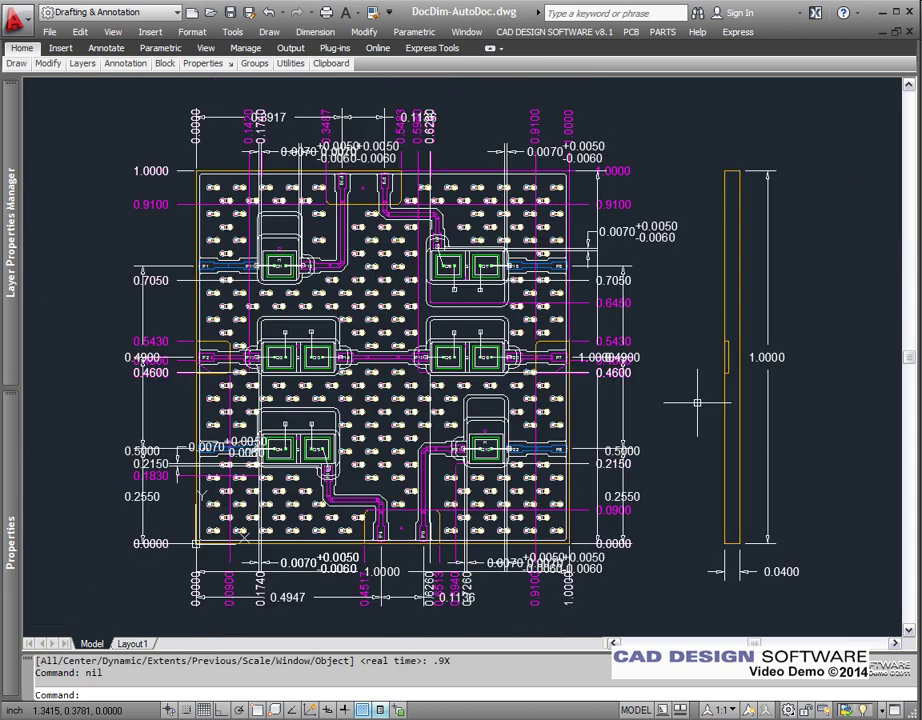
Step: Add a geometric tolerance frame with the flatness symbol and value 0.004 just below the side profile's thickness dimension
click(335, 42)
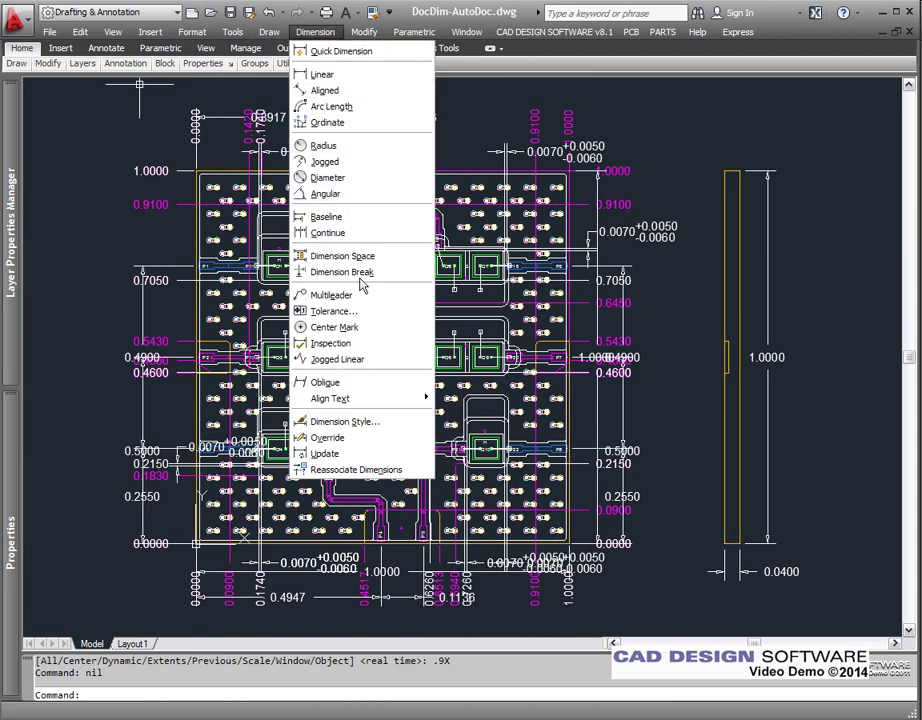
click(355, 318)
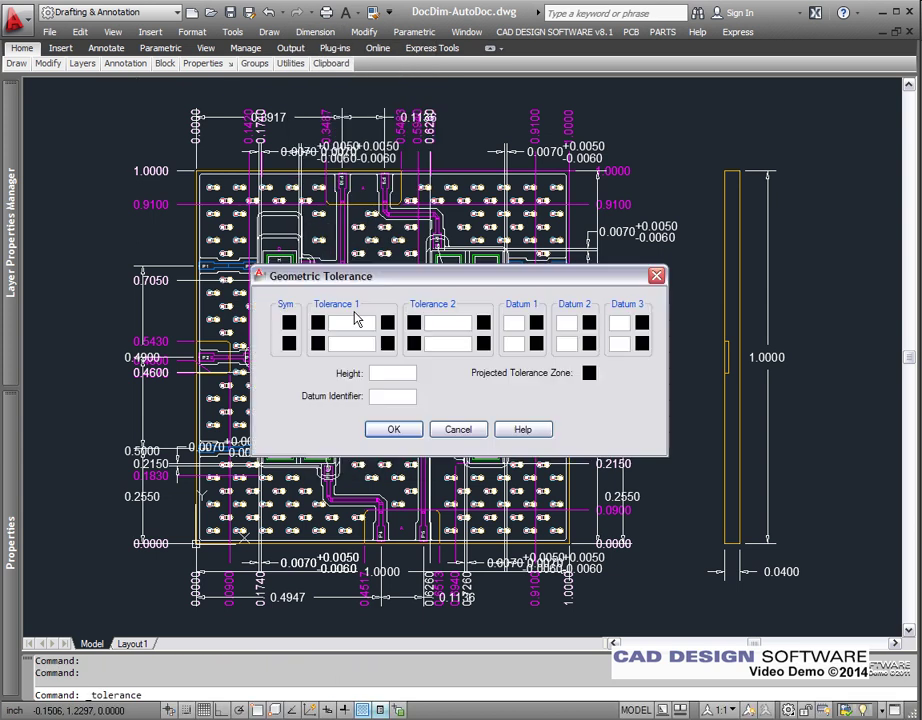
click(290, 324)
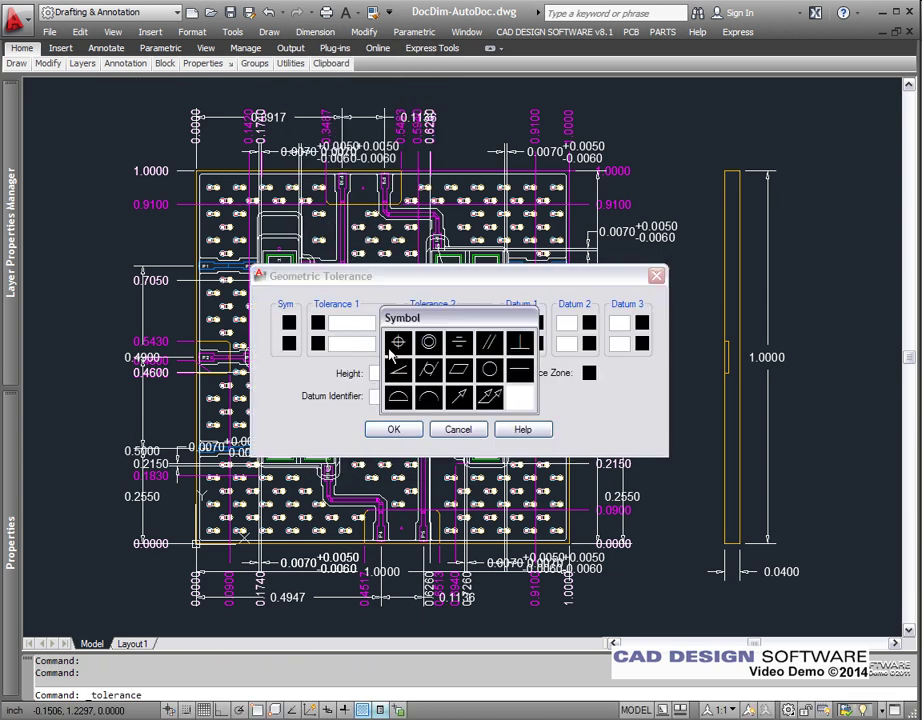
click(459, 370)
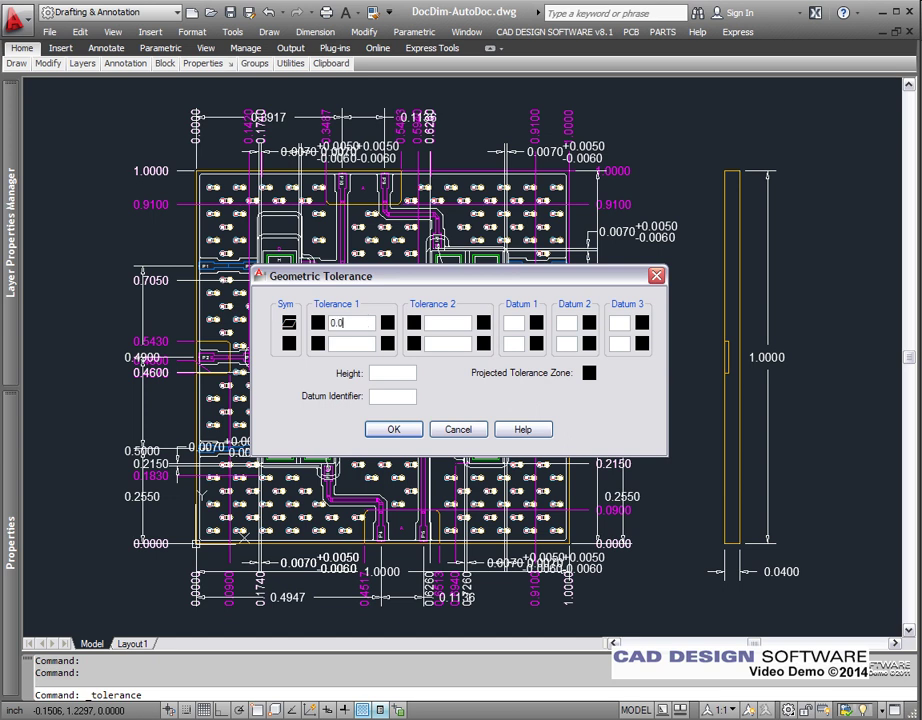
click(393, 429)
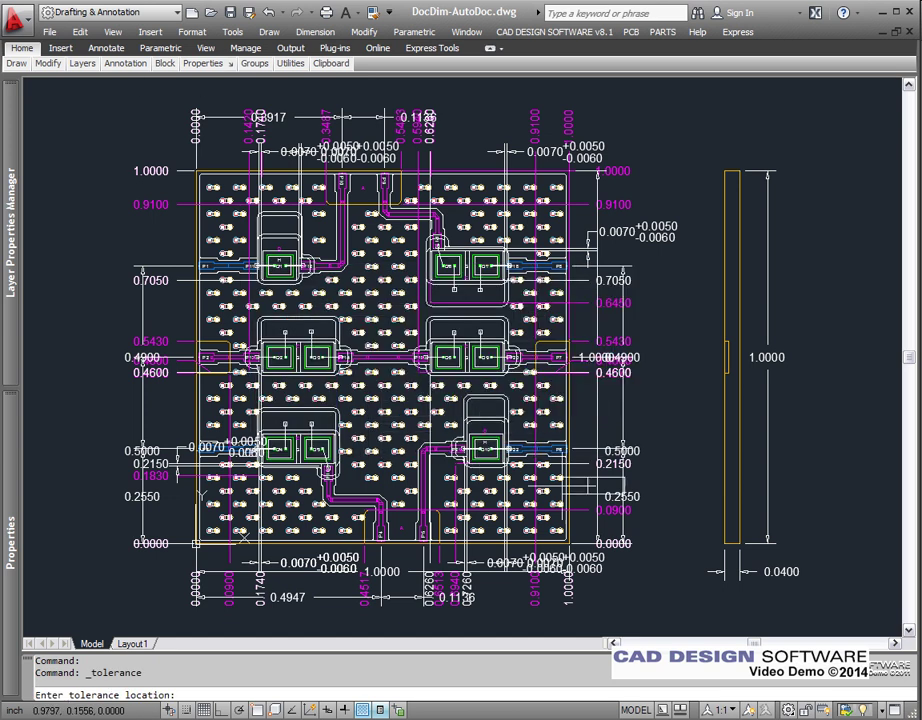
click(745, 601)
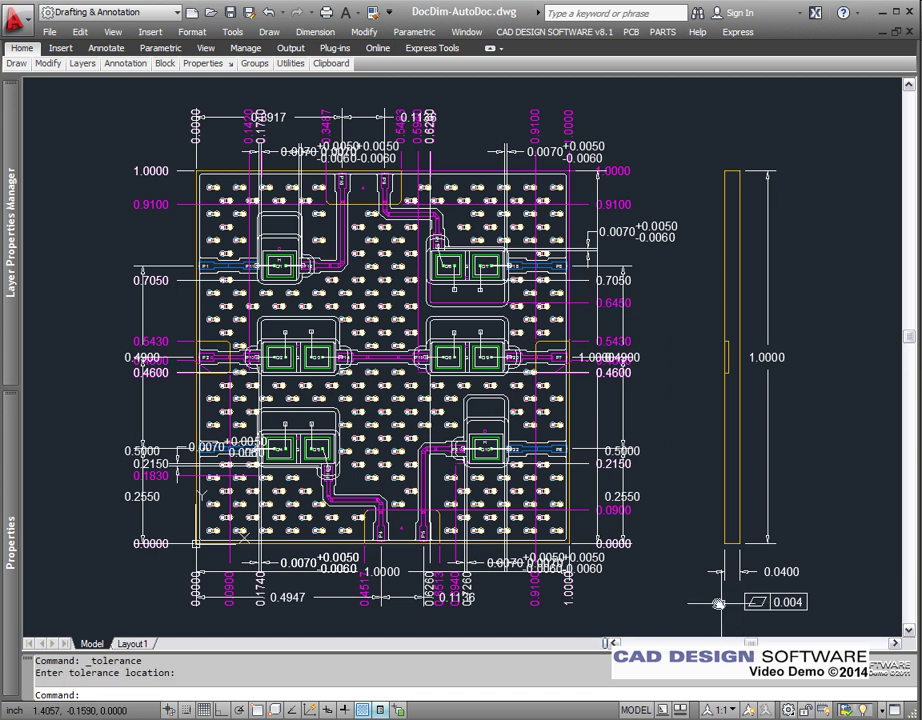
Step: Move the flatness tolerance frame by its upper-left corner to the lower endpoint of the thickness dimension's right extension line
scroll(718, 607, up, 8)
scroll(349, 274, up, 5)
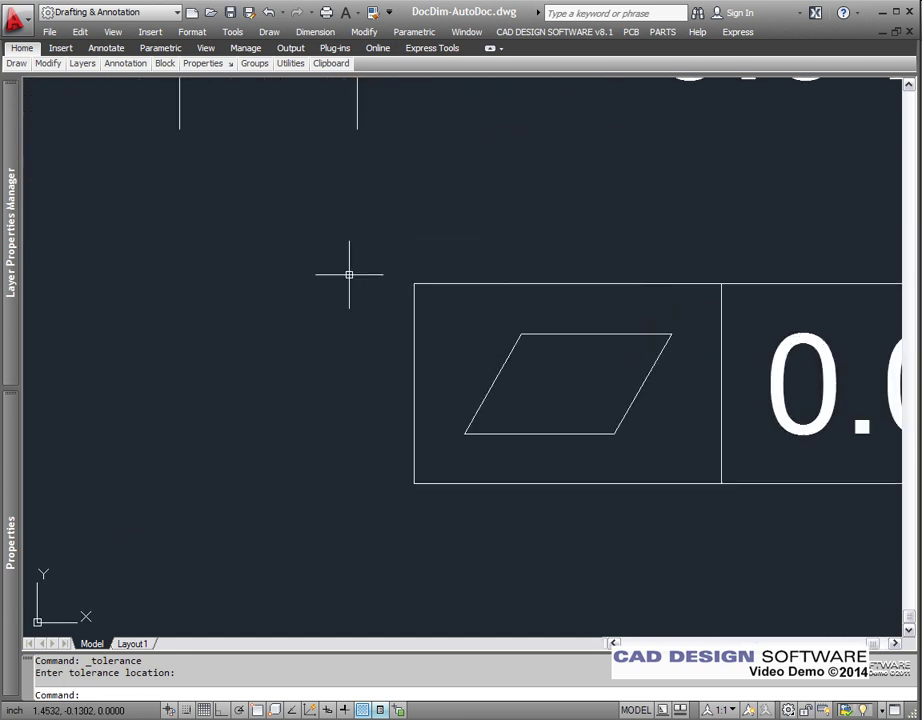
text(m)
key(Return)
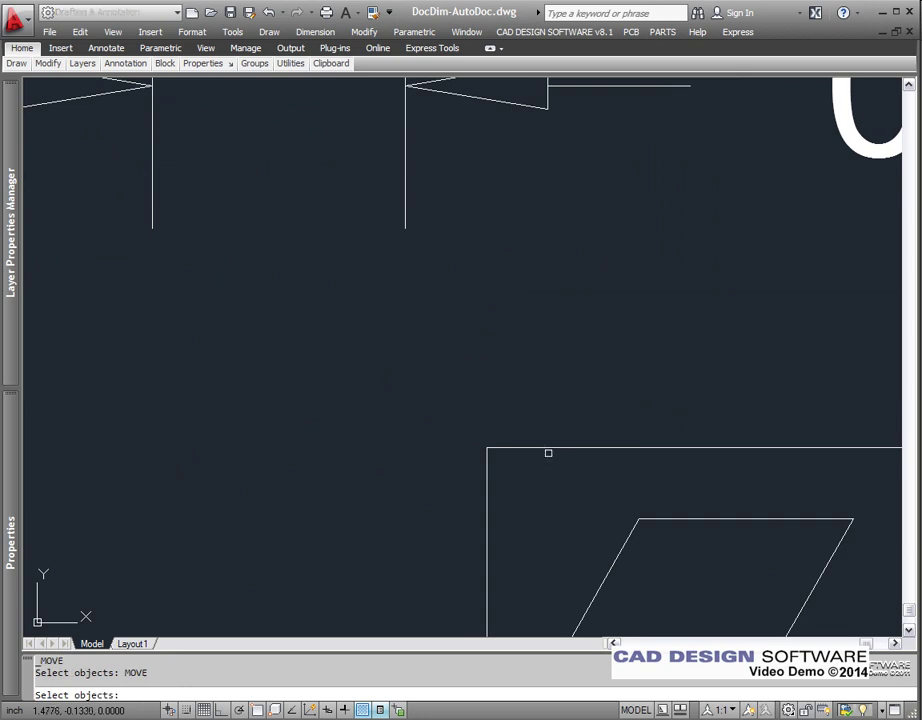
click(537, 447)
key(Return)
shift+right_click(519, 436)
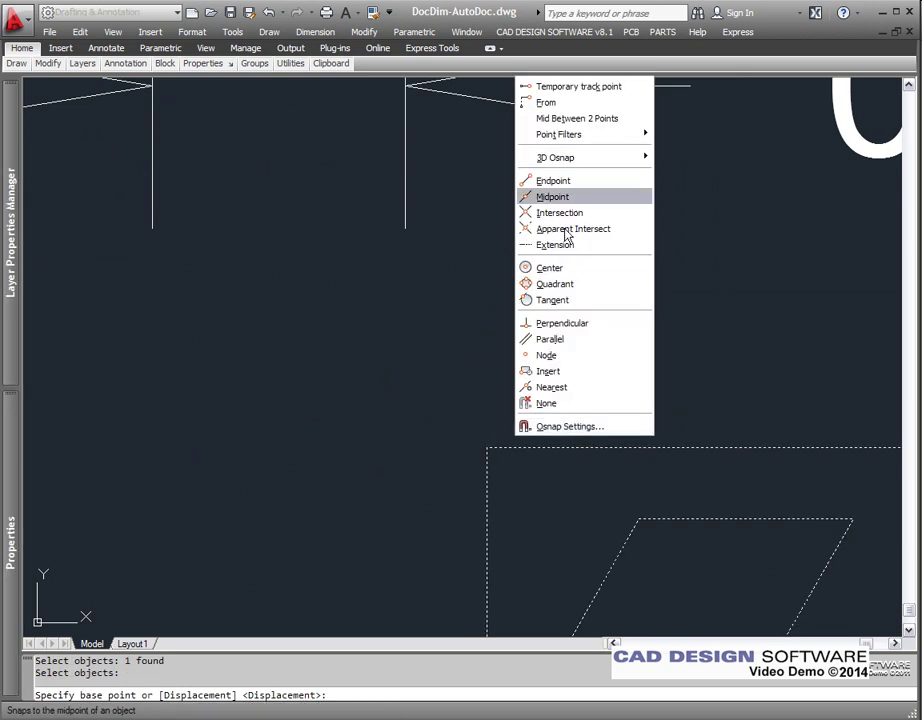
click(563, 181)
click(486, 440)
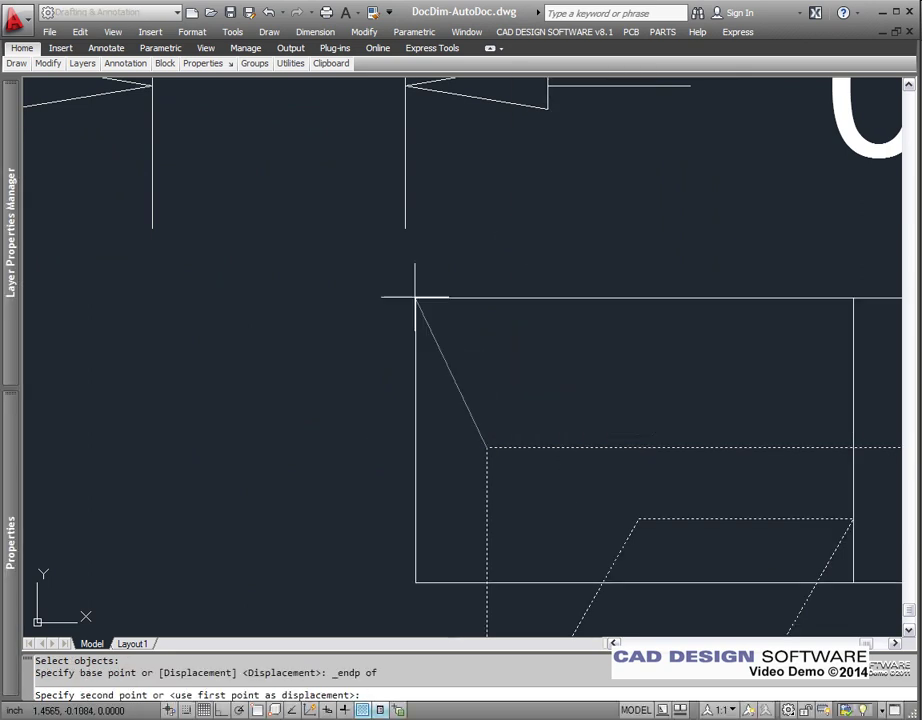
shift+right_click(391, 265)
click(443, 370)
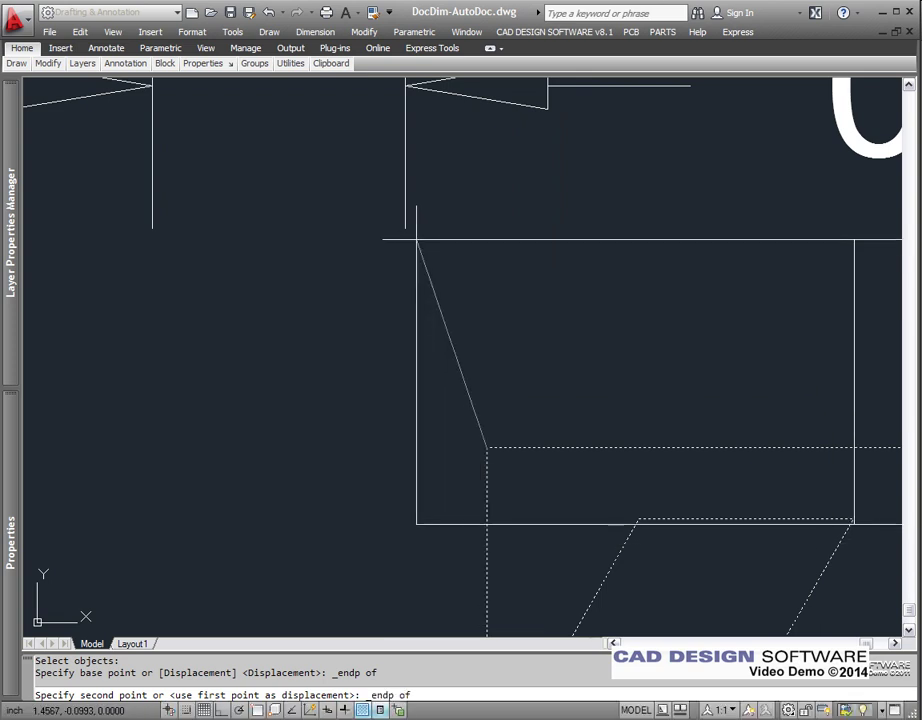
click(406, 230)
text(z)
key(Return)
text(.9x)
key(Return)
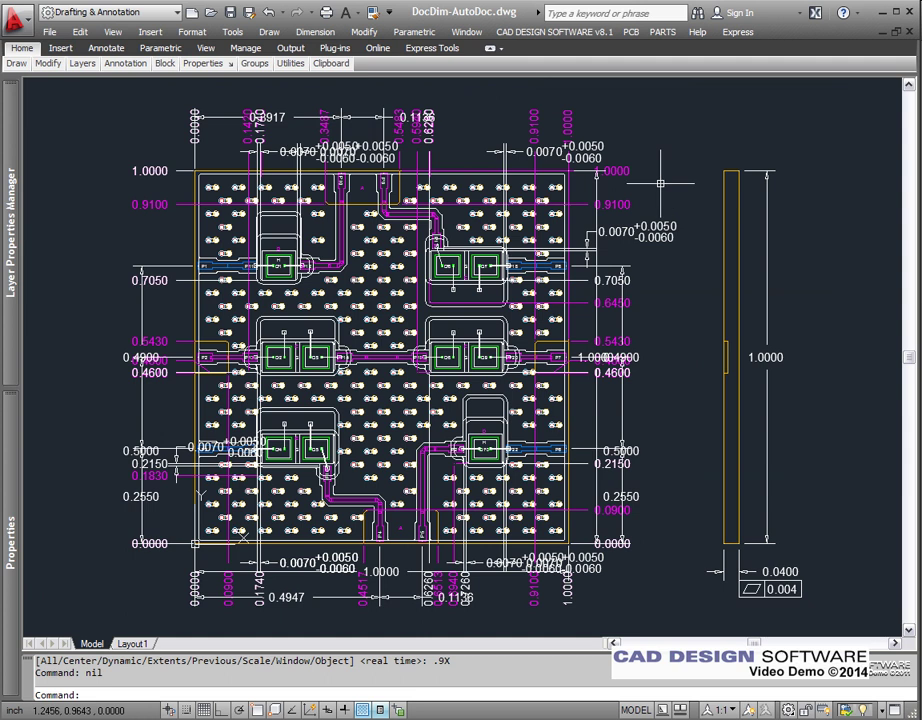
Step: Bring up the drawing's layer list to examine the dimension layers
middle_drag(660, 183, 676, 181)
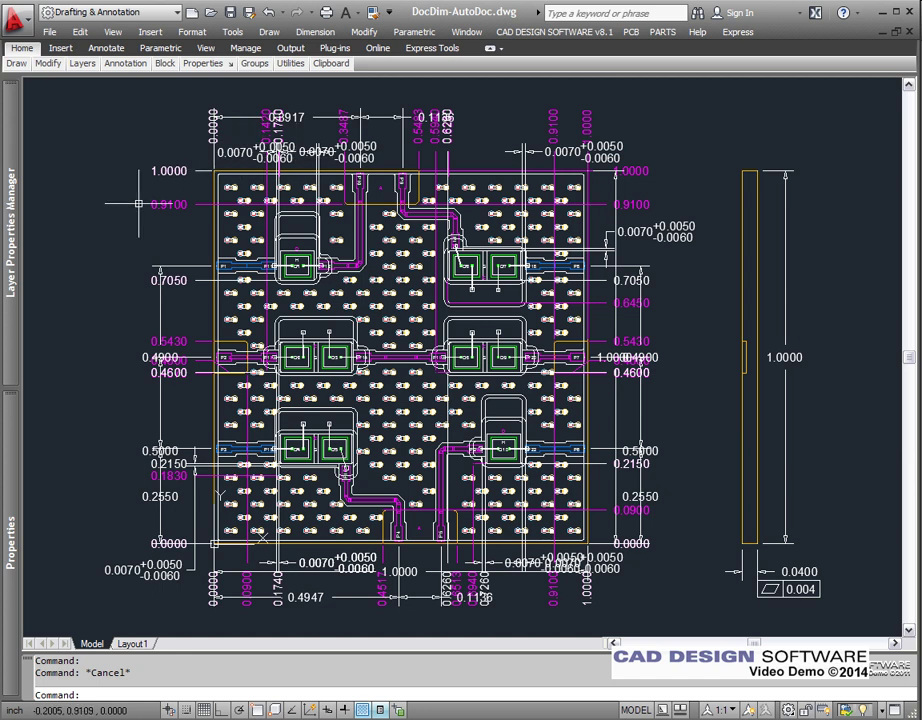
mouse_move(15, 165)
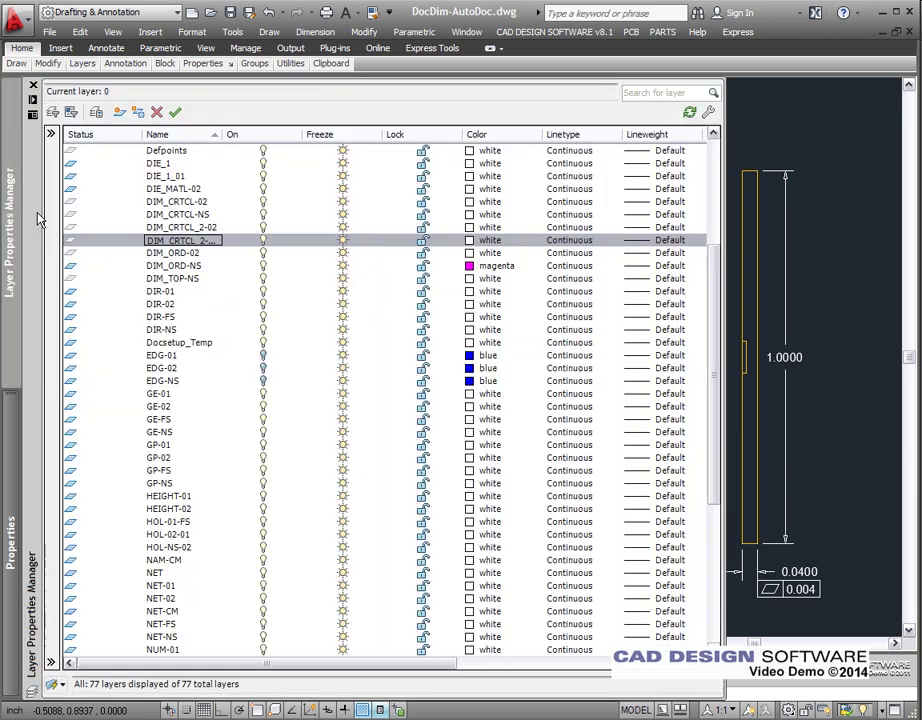